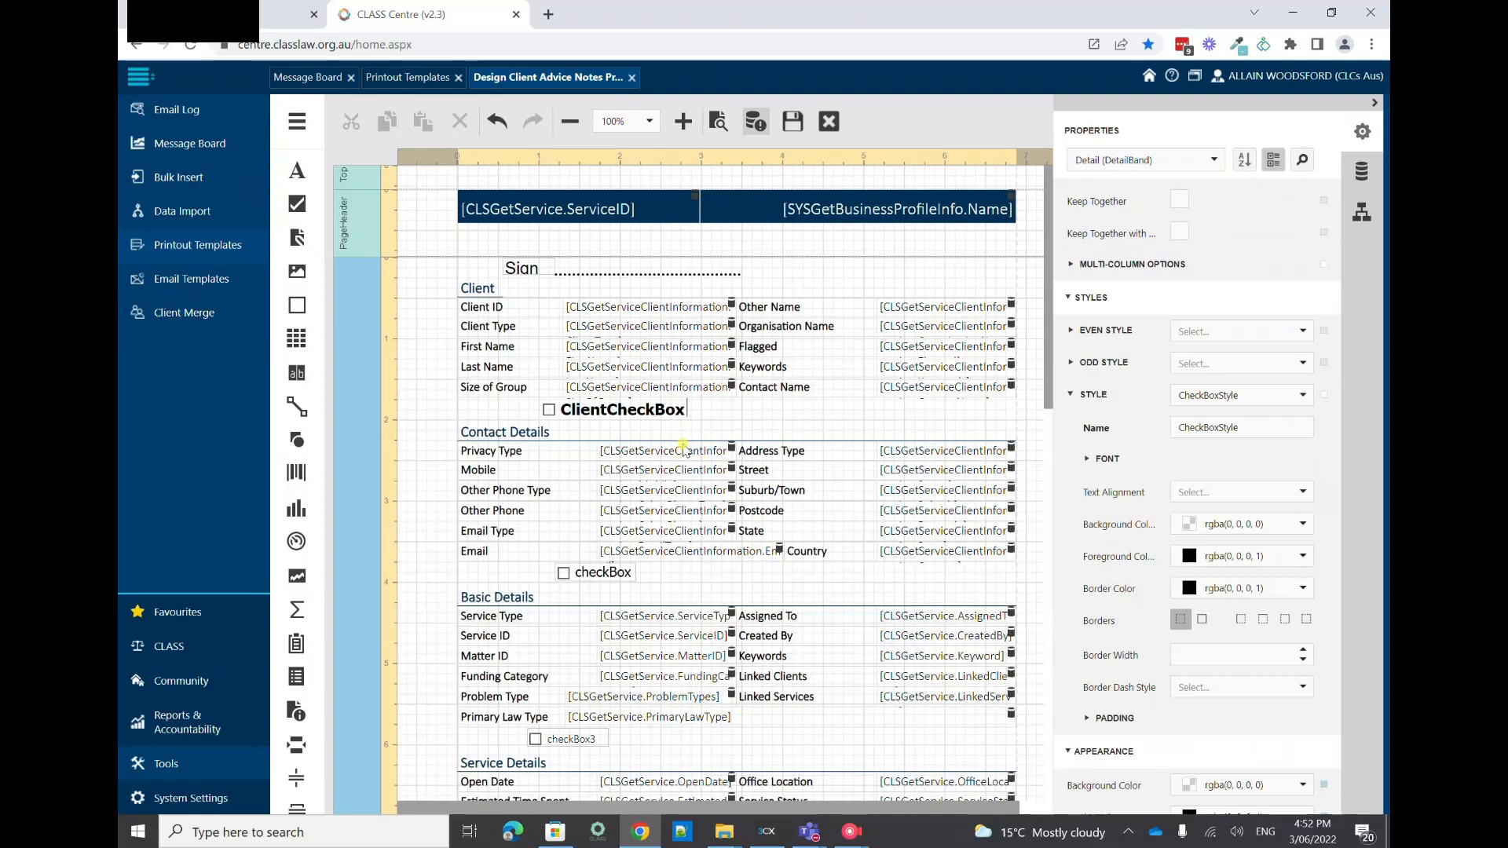
- Look through the template's sections from Client down to Legacies to review their fields
{"action": "scroll", "coordinate": [768, 343], "scroll_direction": "down", "scroll_amount": 1}
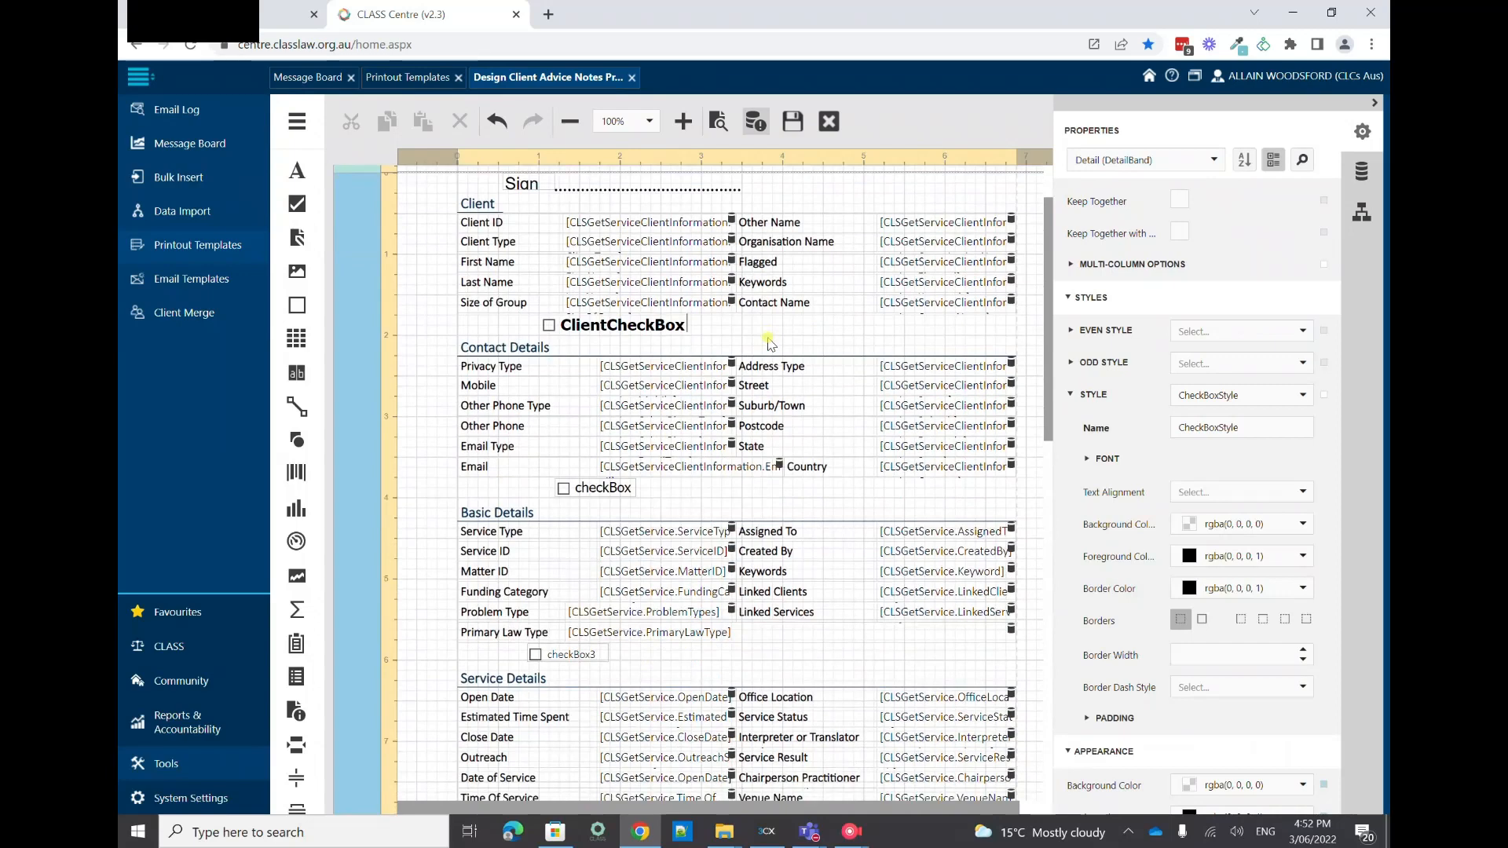
{"action": "scroll", "coordinate": [768, 343], "scroll_direction": "down", "scroll_amount": 1}
{"action": "scroll", "coordinate": [768, 343], "scroll_direction": "up", "scroll_amount": 1}
{"action": "scroll", "coordinate": [768, 343], "scroll_direction": "down", "scroll_amount": 3}
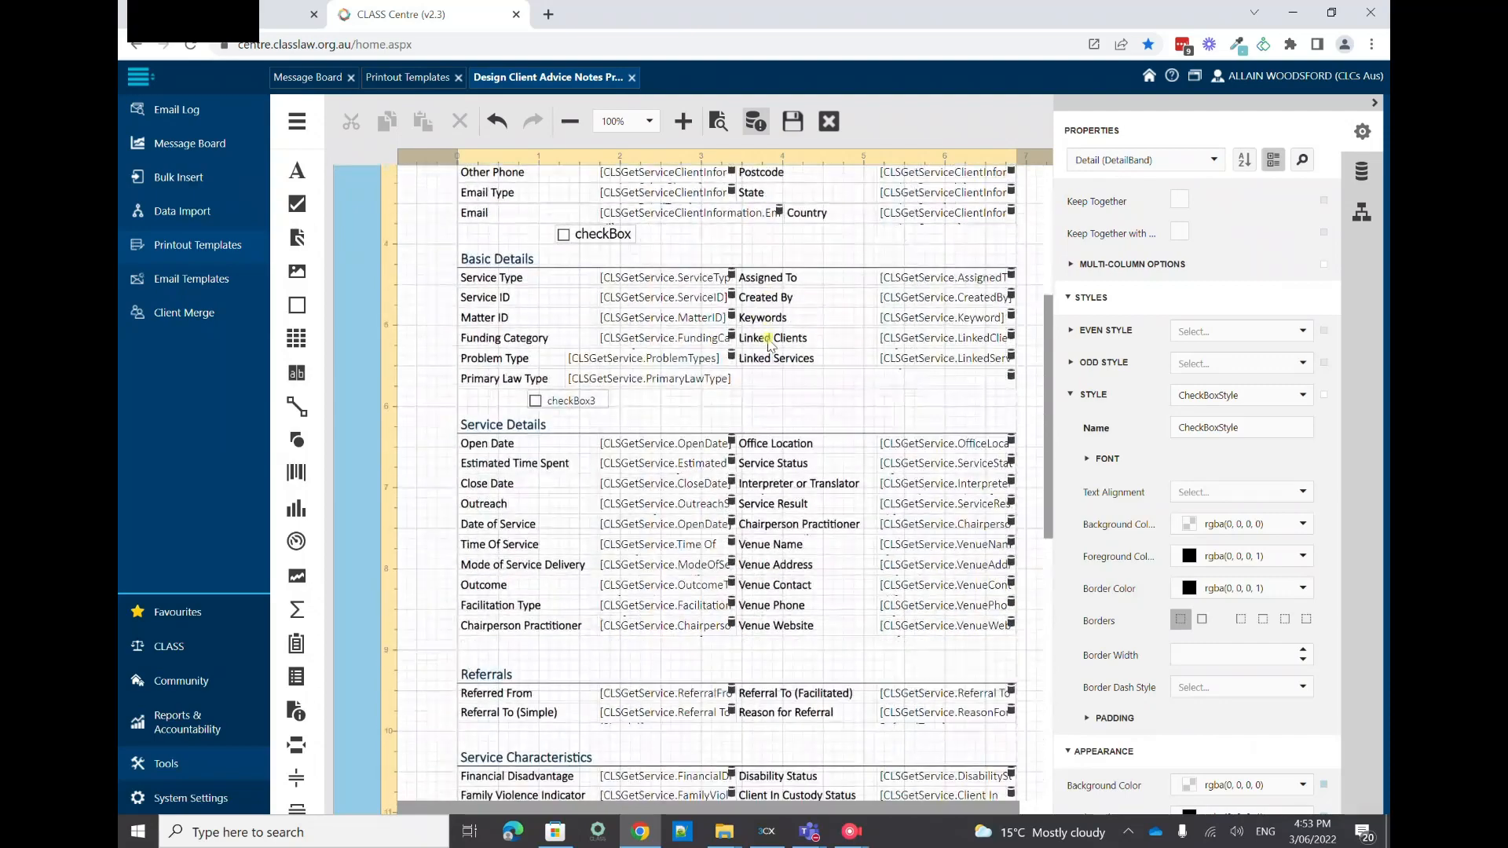
{"action": "scroll", "coordinate": [768, 343], "scroll_direction": "down", "scroll_amount": 3}
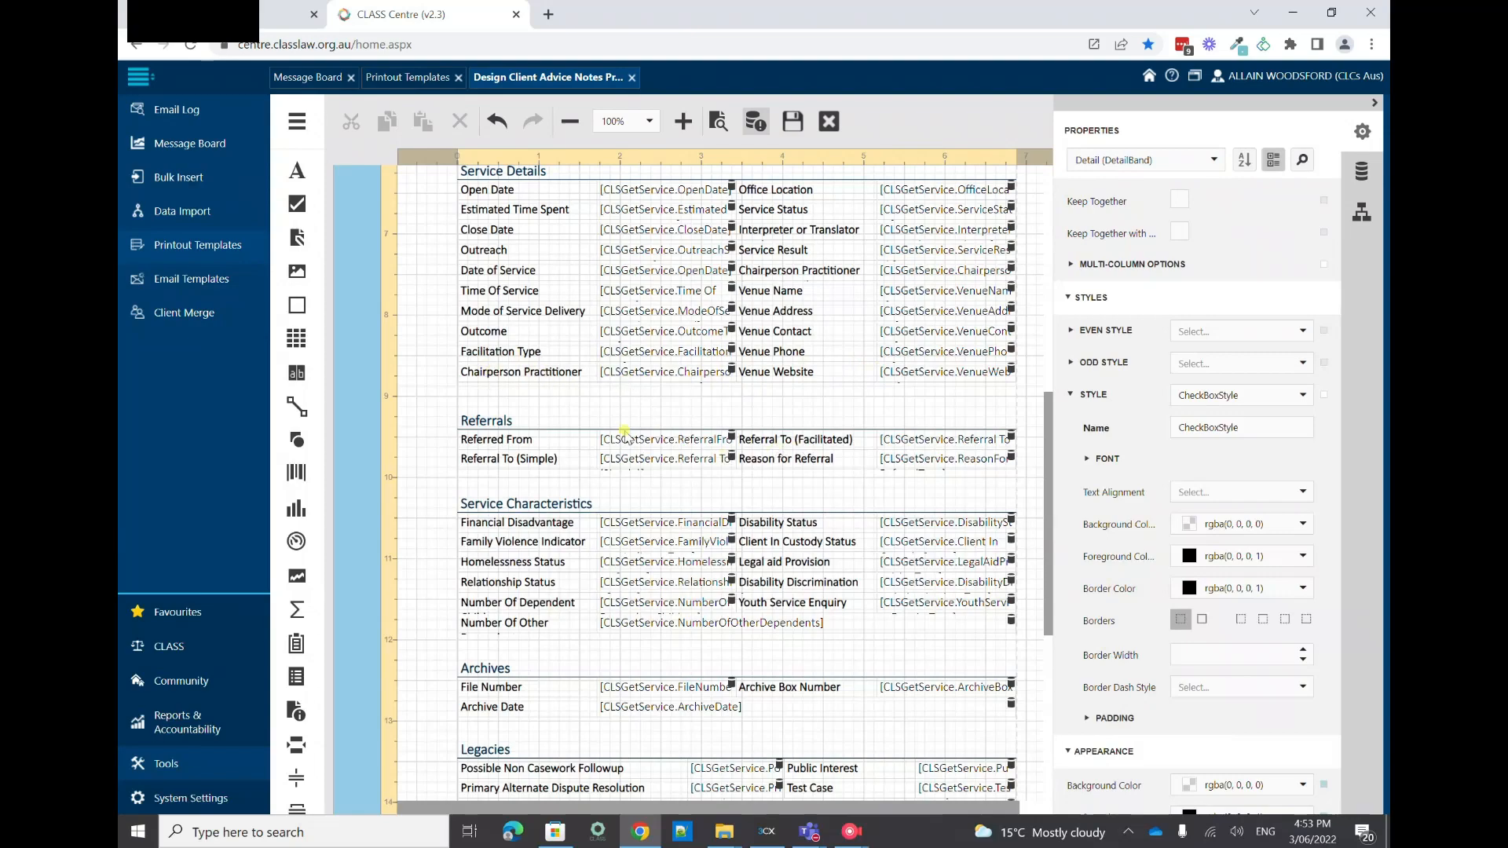
{"action": "scroll", "coordinate": [625, 471], "scroll_direction": "up", "scroll_amount": 1}
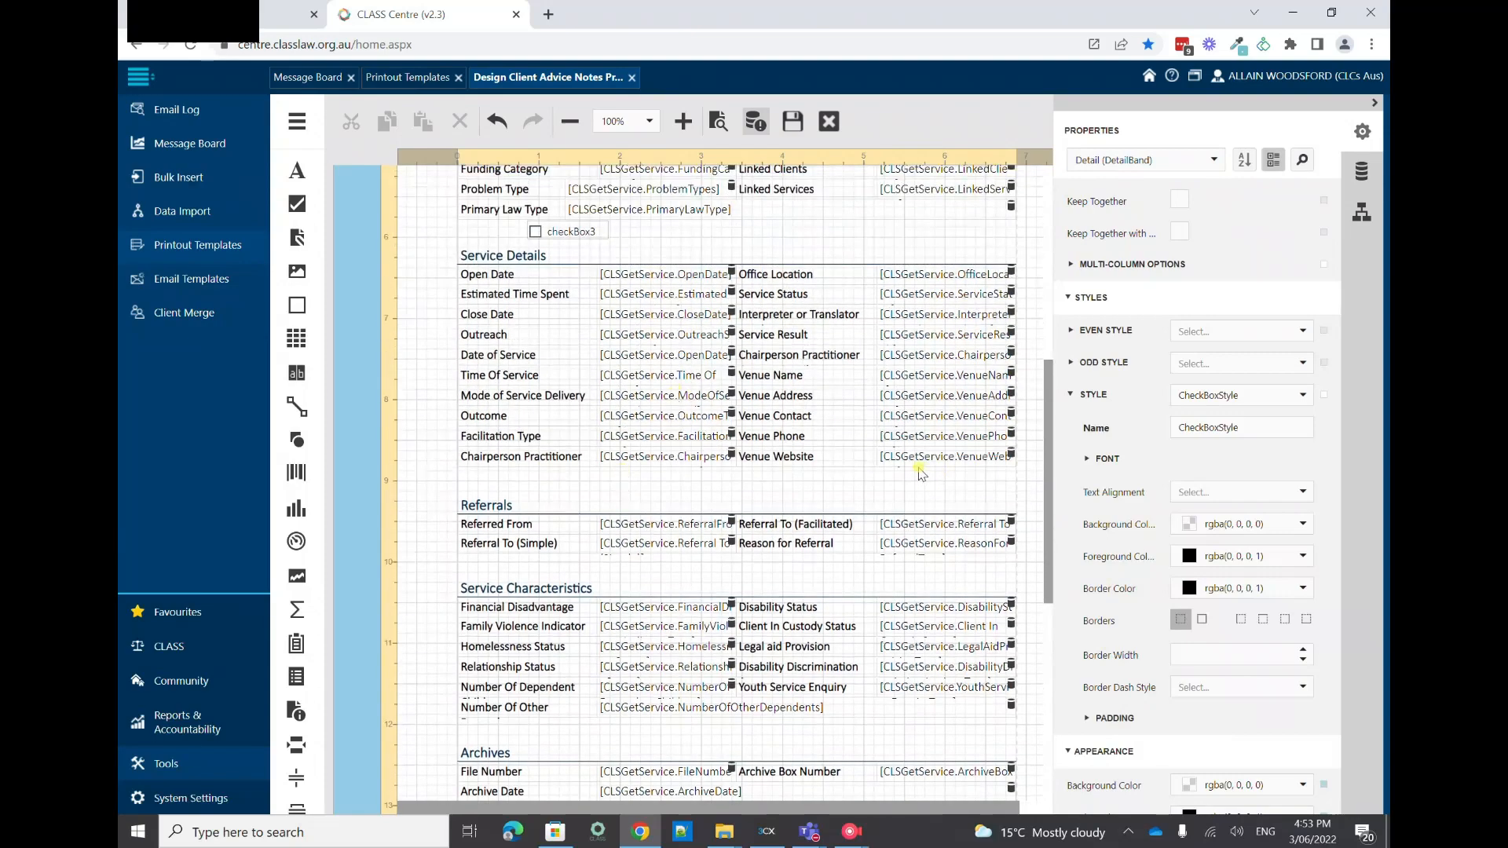
{"action": "scroll", "coordinate": [920, 473], "scroll_direction": "up", "scroll_amount": 5}
{"action": "scroll", "coordinate": [724, 495], "scroll_direction": "down", "scroll_amount": 5}
- Rename the table under the Service Details heading as ServiceDetails
{"action": "left_click", "coordinate": [517, 279]}
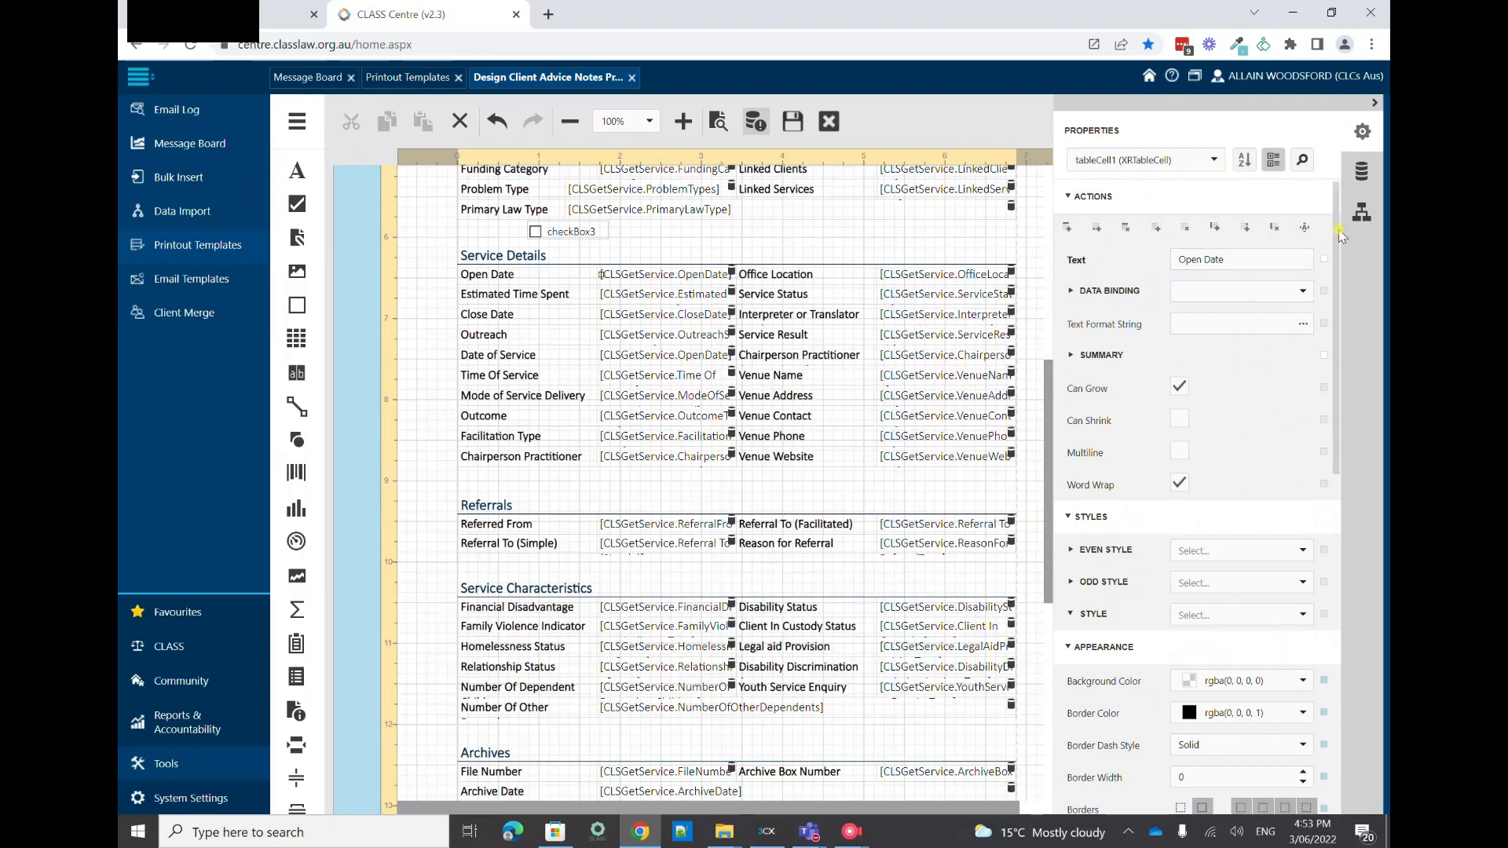
{"action": "left_click", "coordinate": [1358, 230]}
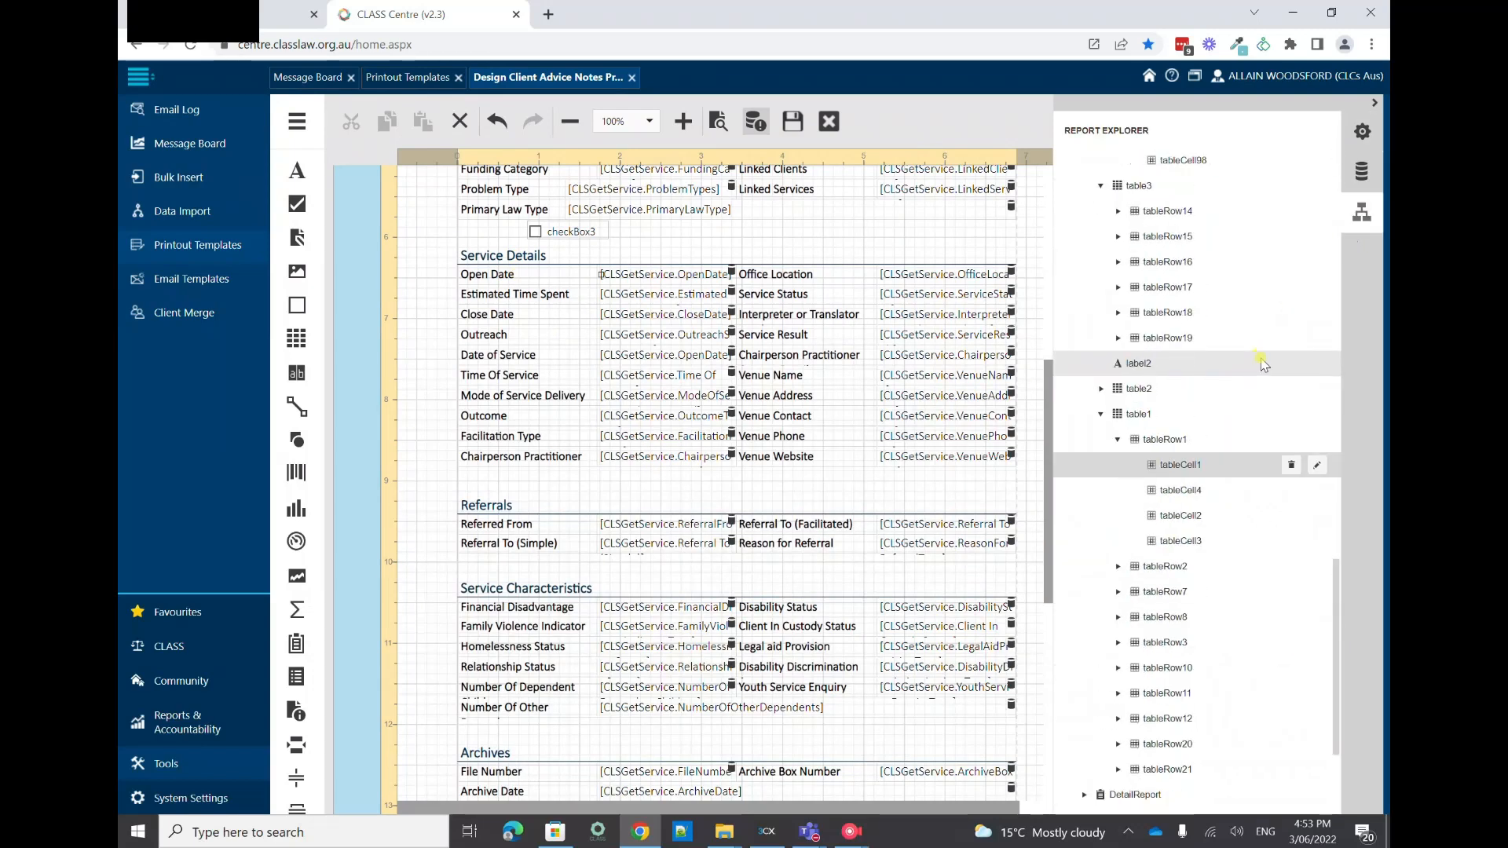
{"action": "left_click", "coordinate": [1177, 417]}
{"action": "left_click", "coordinate": [1318, 415]}
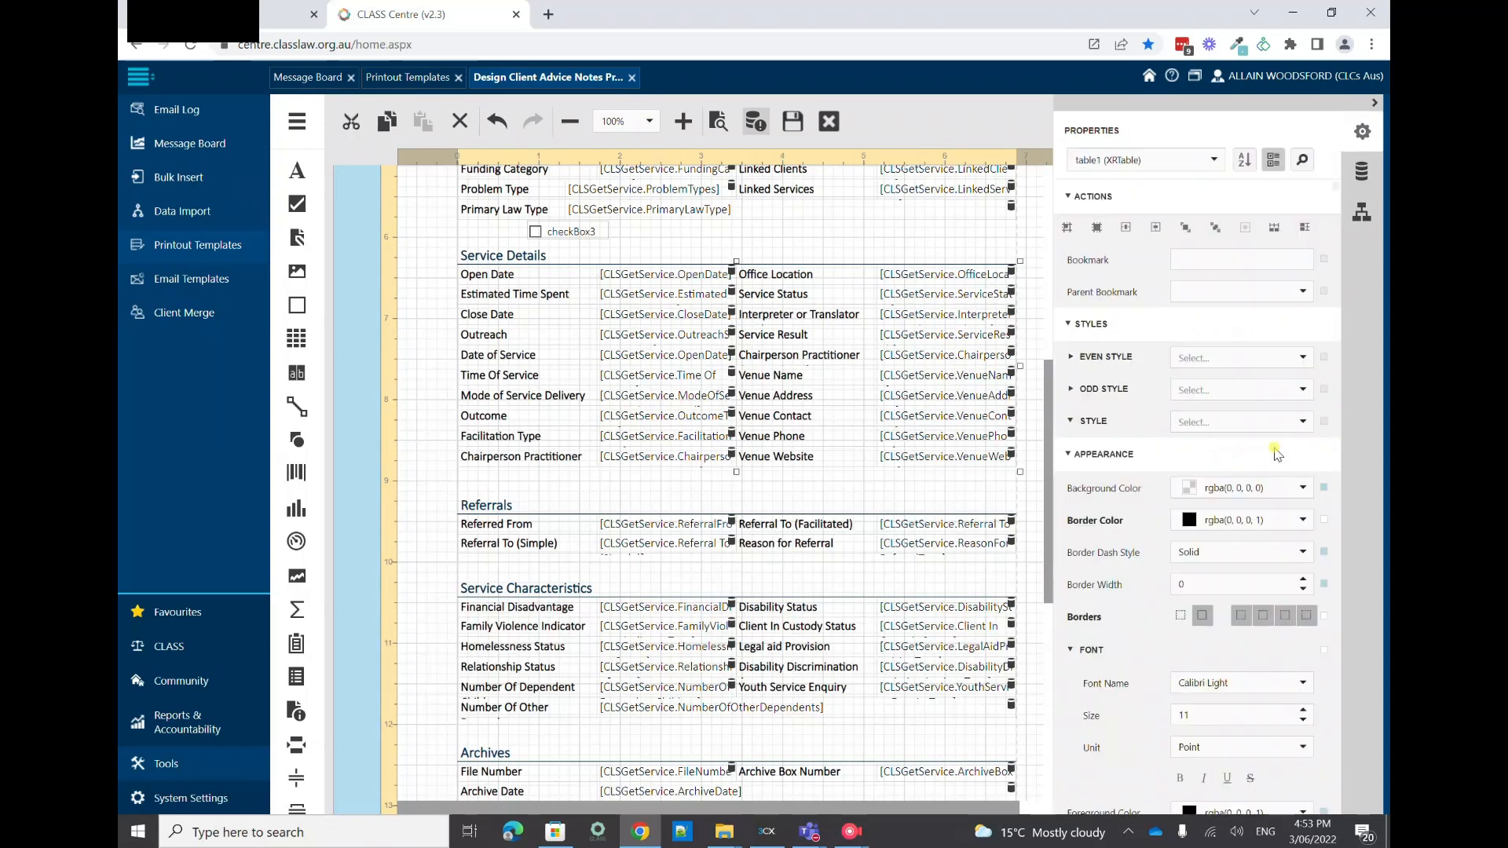
{"action": "scroll", "coordinate": [1288, 432], "scroll_direction": "down", "scroll_amount": 5}
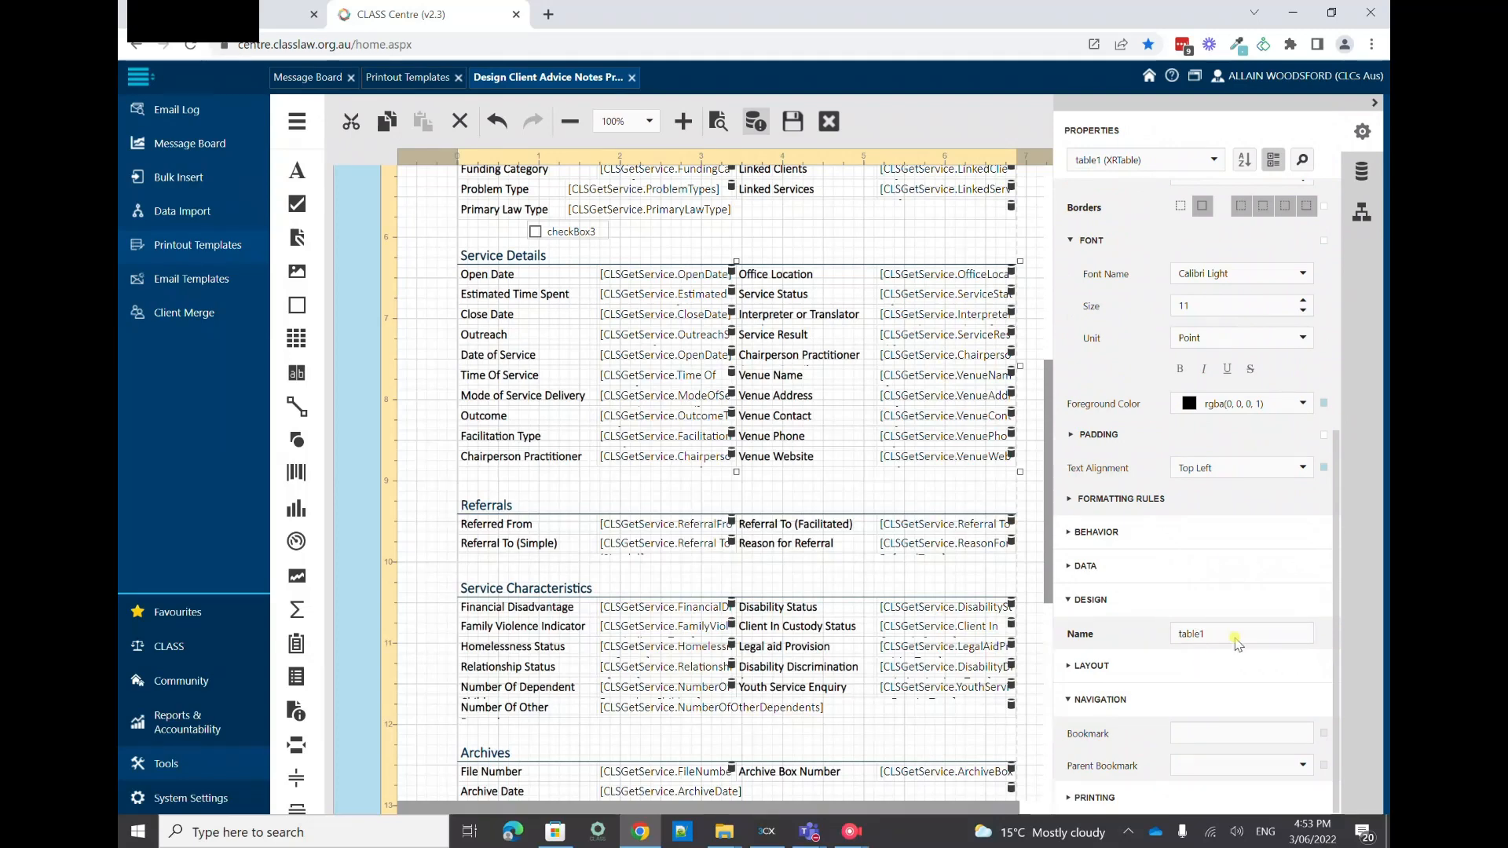
{"action": "double_click", "coordinate": [1253, 636]}
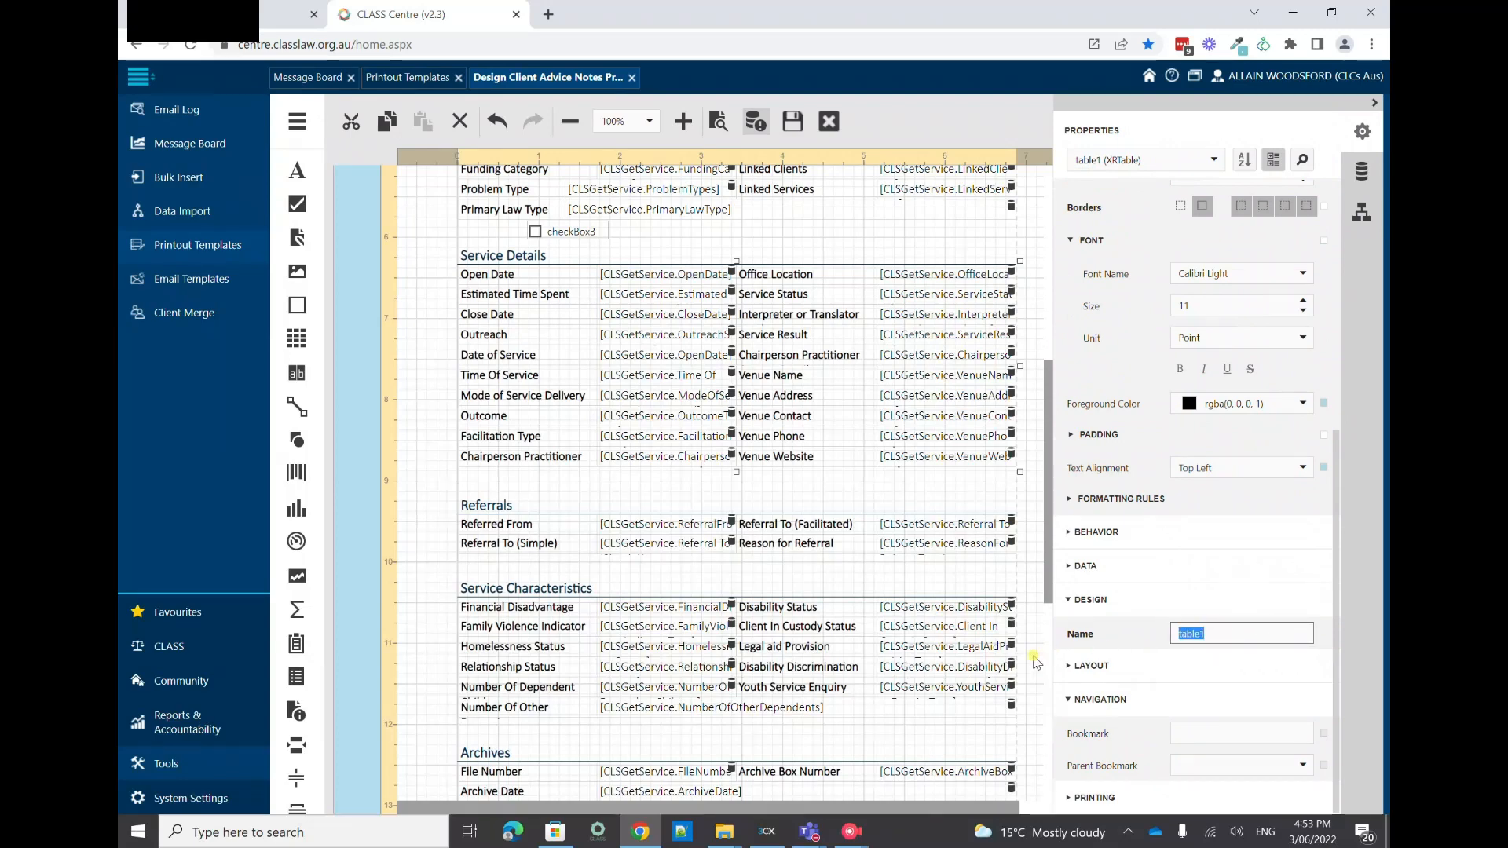
{"action": "type", "text": "ServiceDetail"}
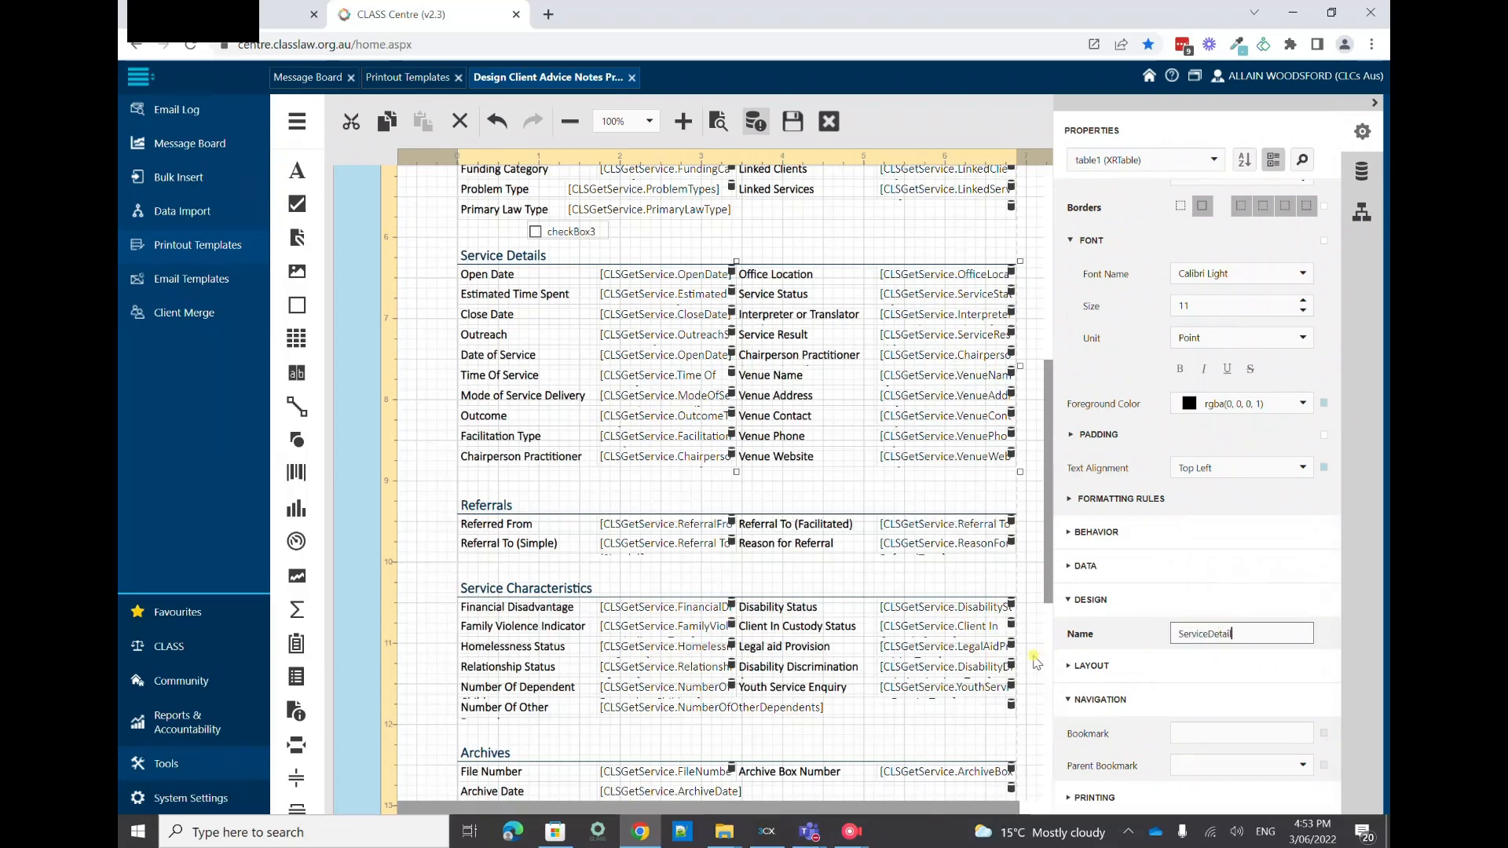
{"action": "type", "text": "s"}
{"action": "key", "text": "Return"}
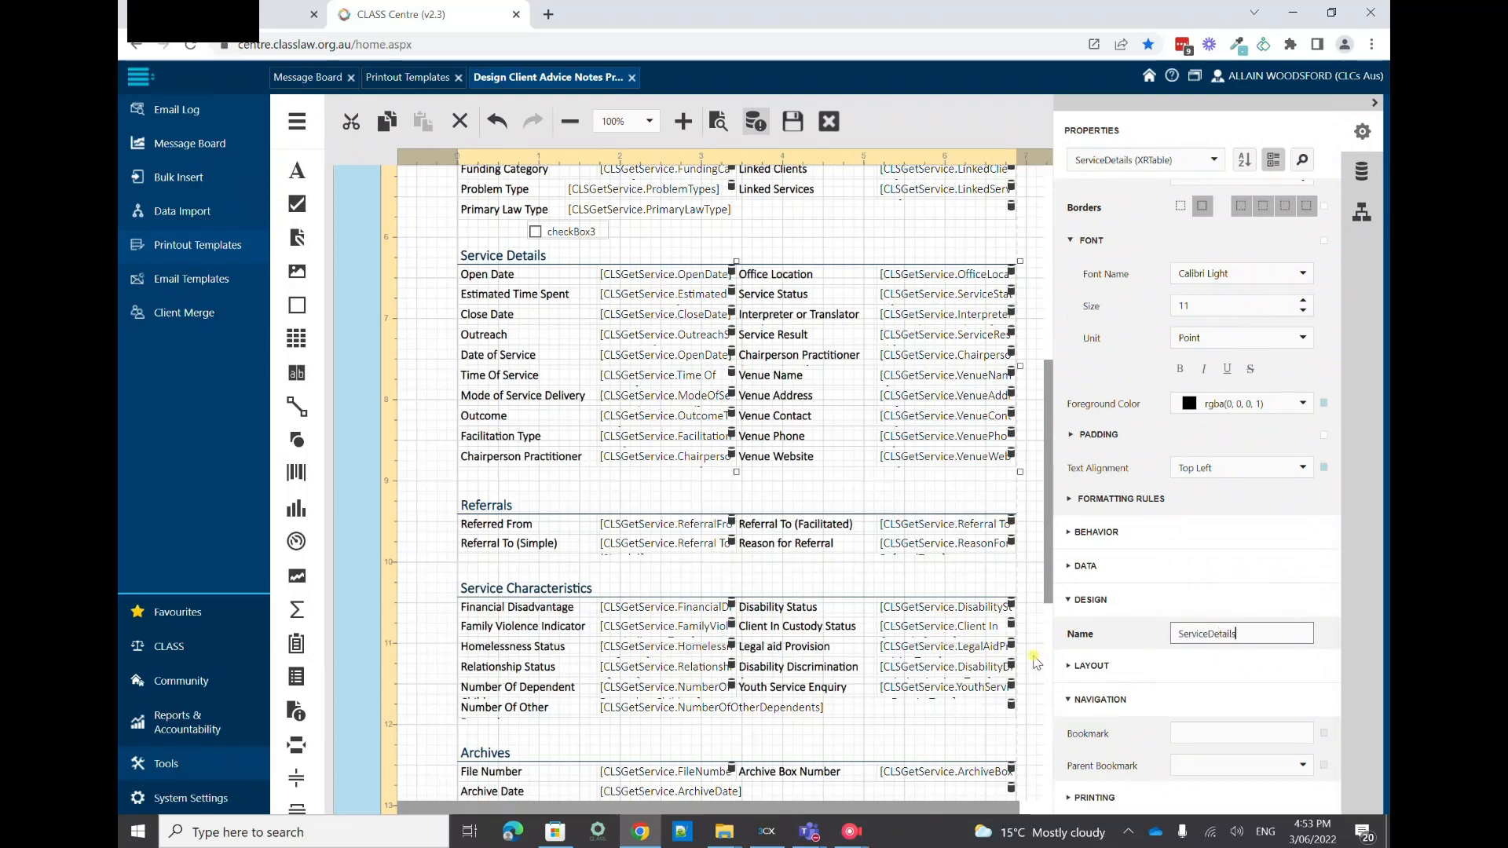
- Delete the last row of the ServiceDetails table, which holds Chairperson Practitioner and Venue Website
{"action": "left_click", "coordinate": [1360, 215]}
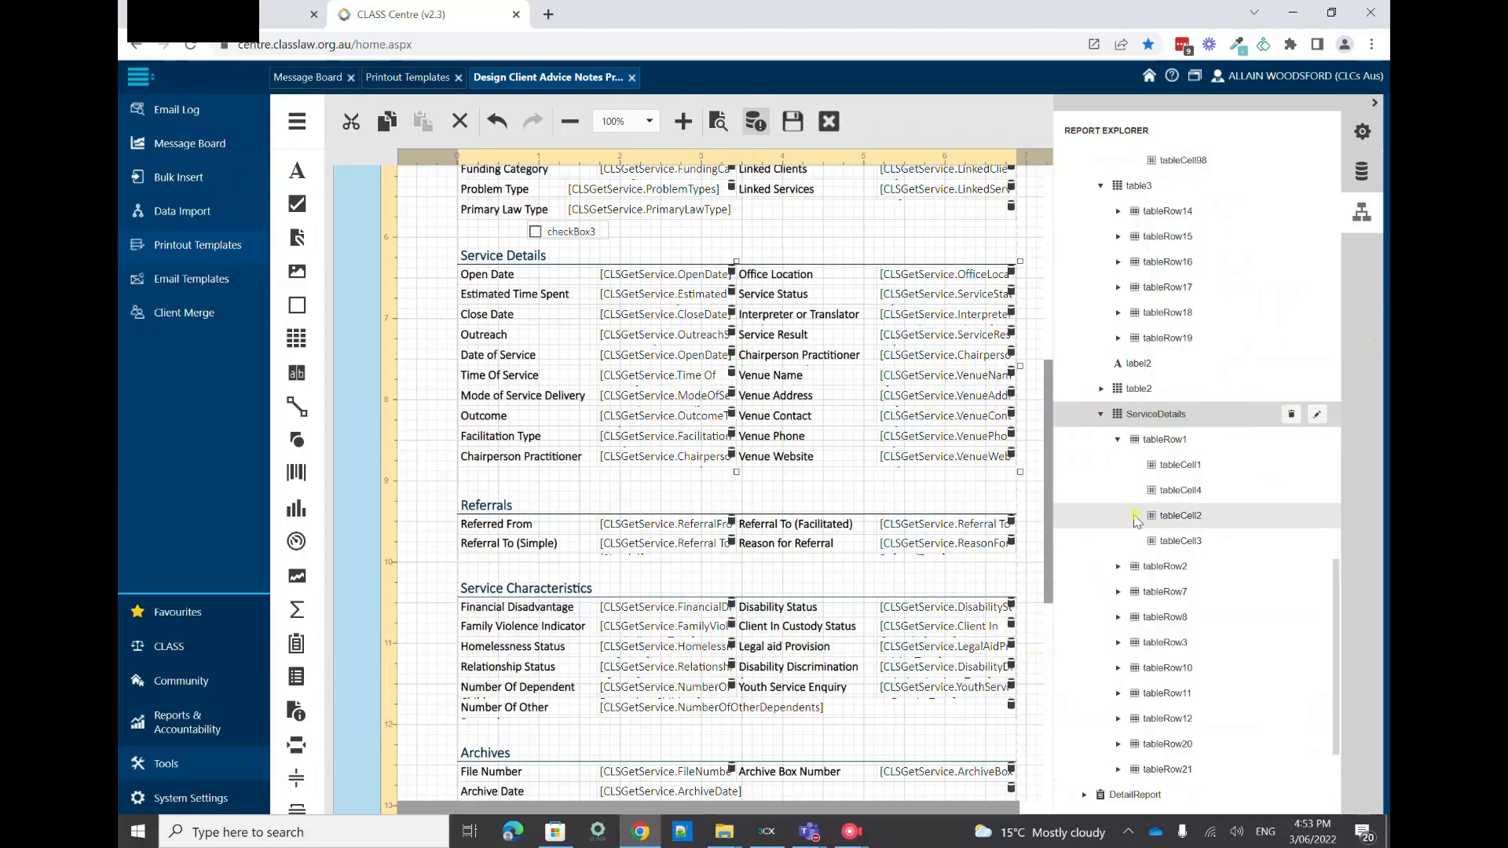
{"action": "left_click", "coordinate": [1117, 440]}
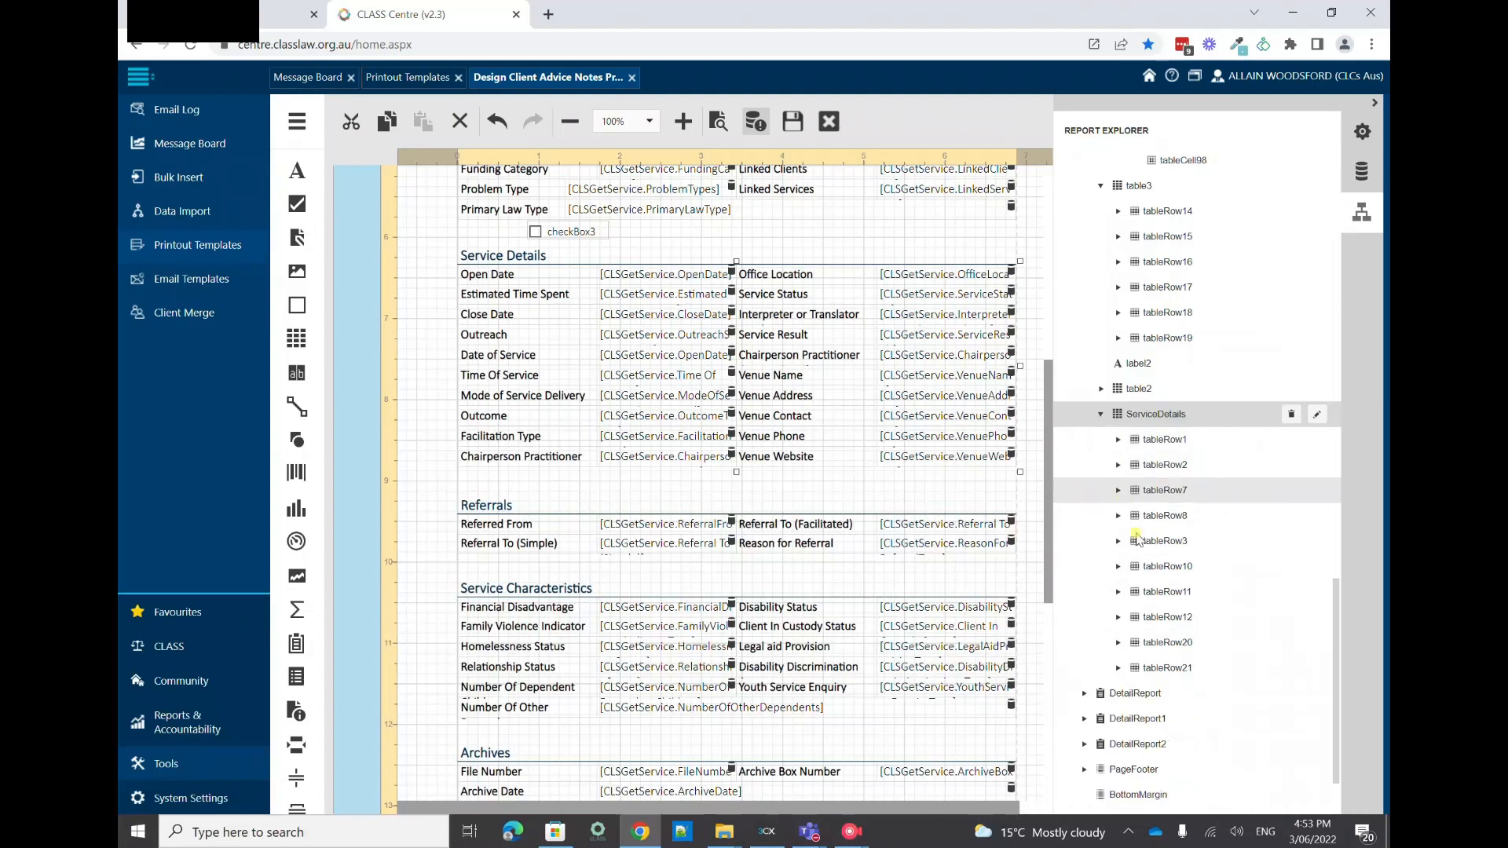
{"action": "double_click", "coordinate": [1137, 670]}
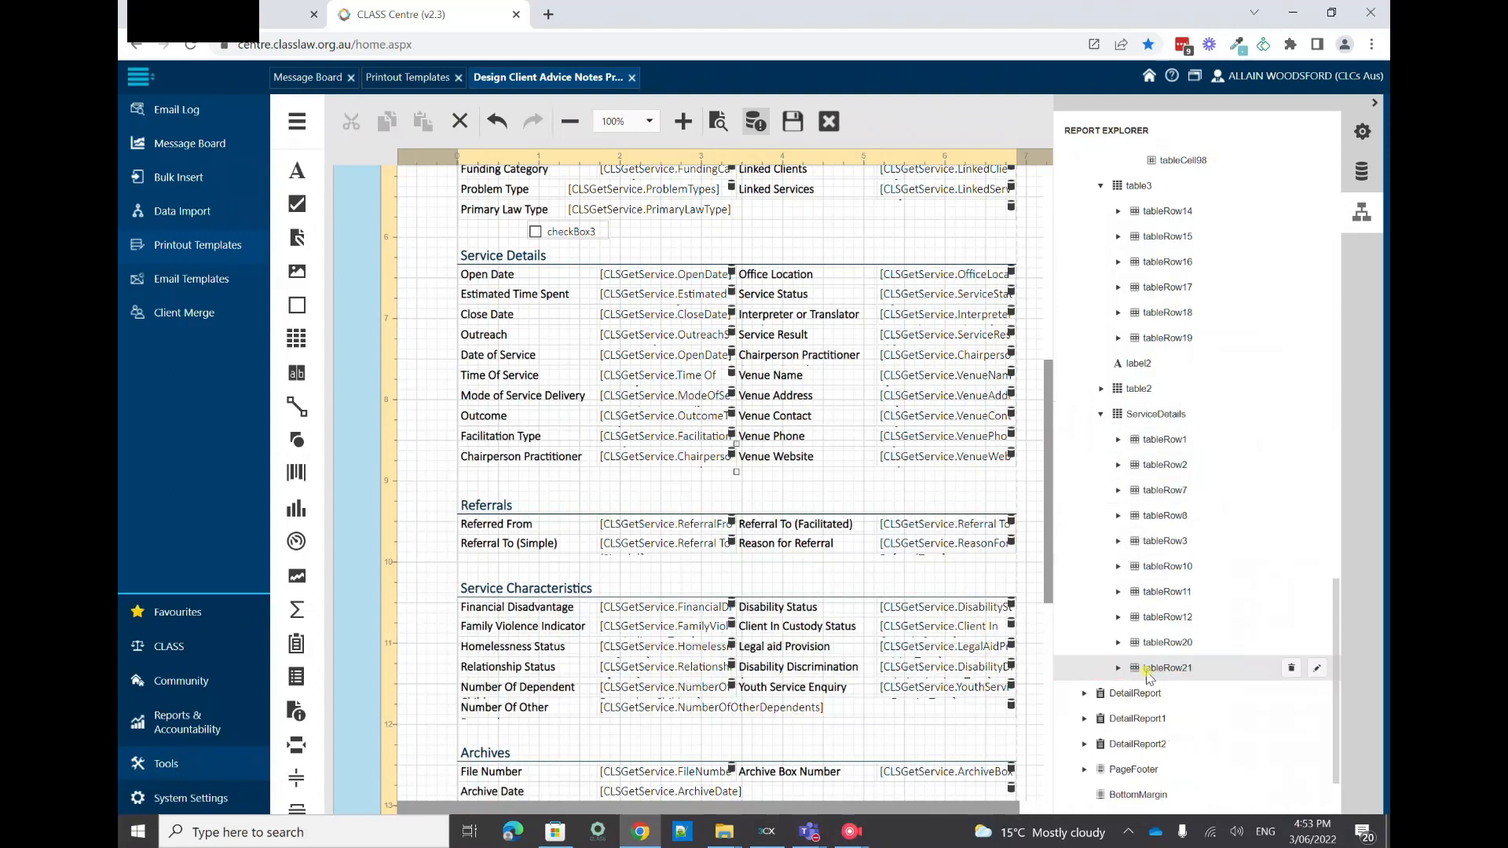
{"action": "left_click", "coordinate": [1292, 668]}
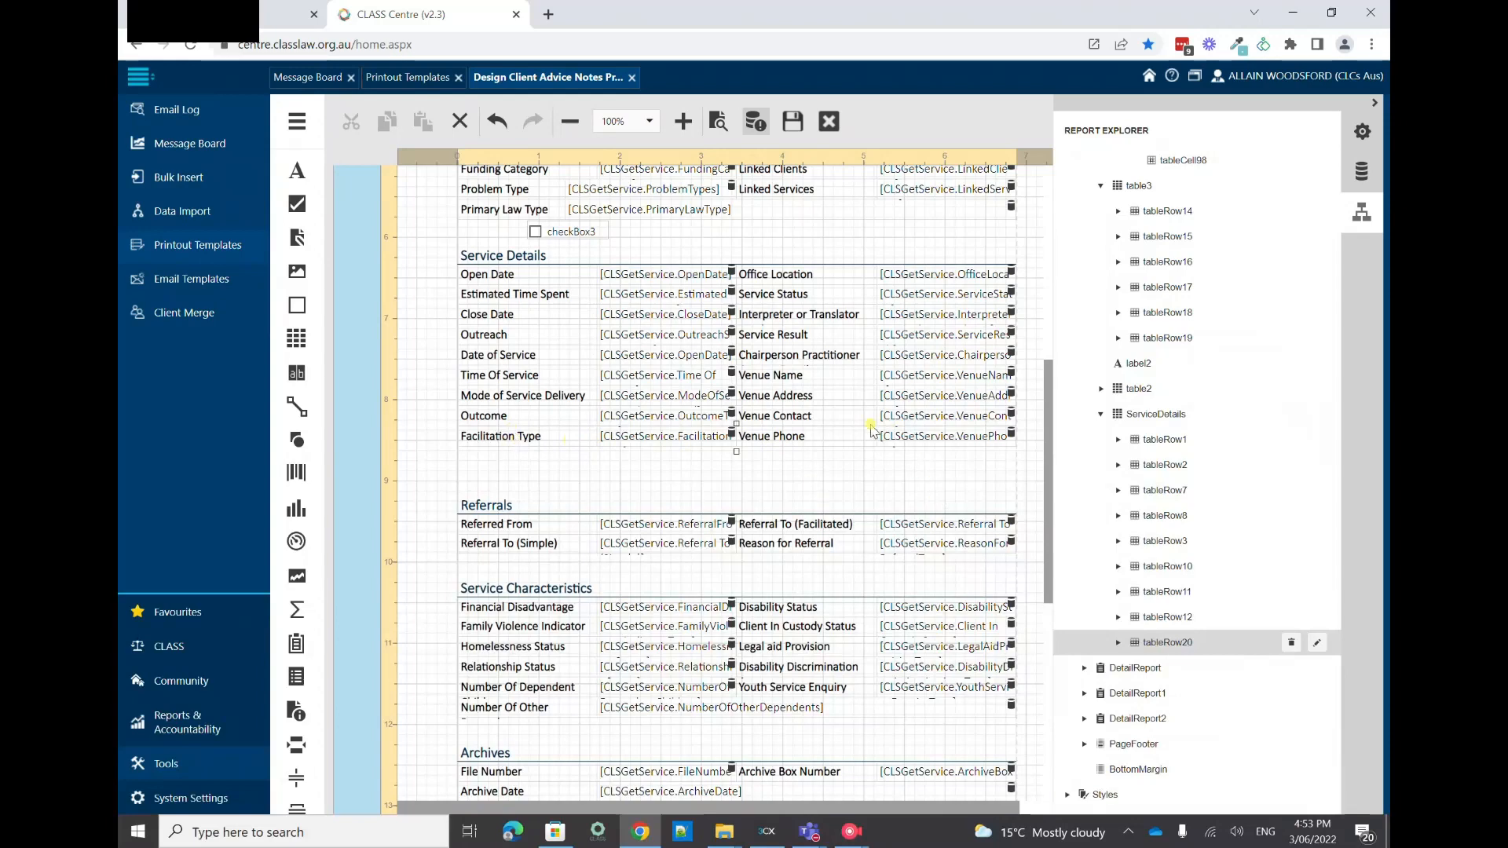
- Delete the Venue Phone value and label cells from the Facilitation Type row of the ServiceDetails table
{"action": "left_click", "coordinate": [794, 444]}
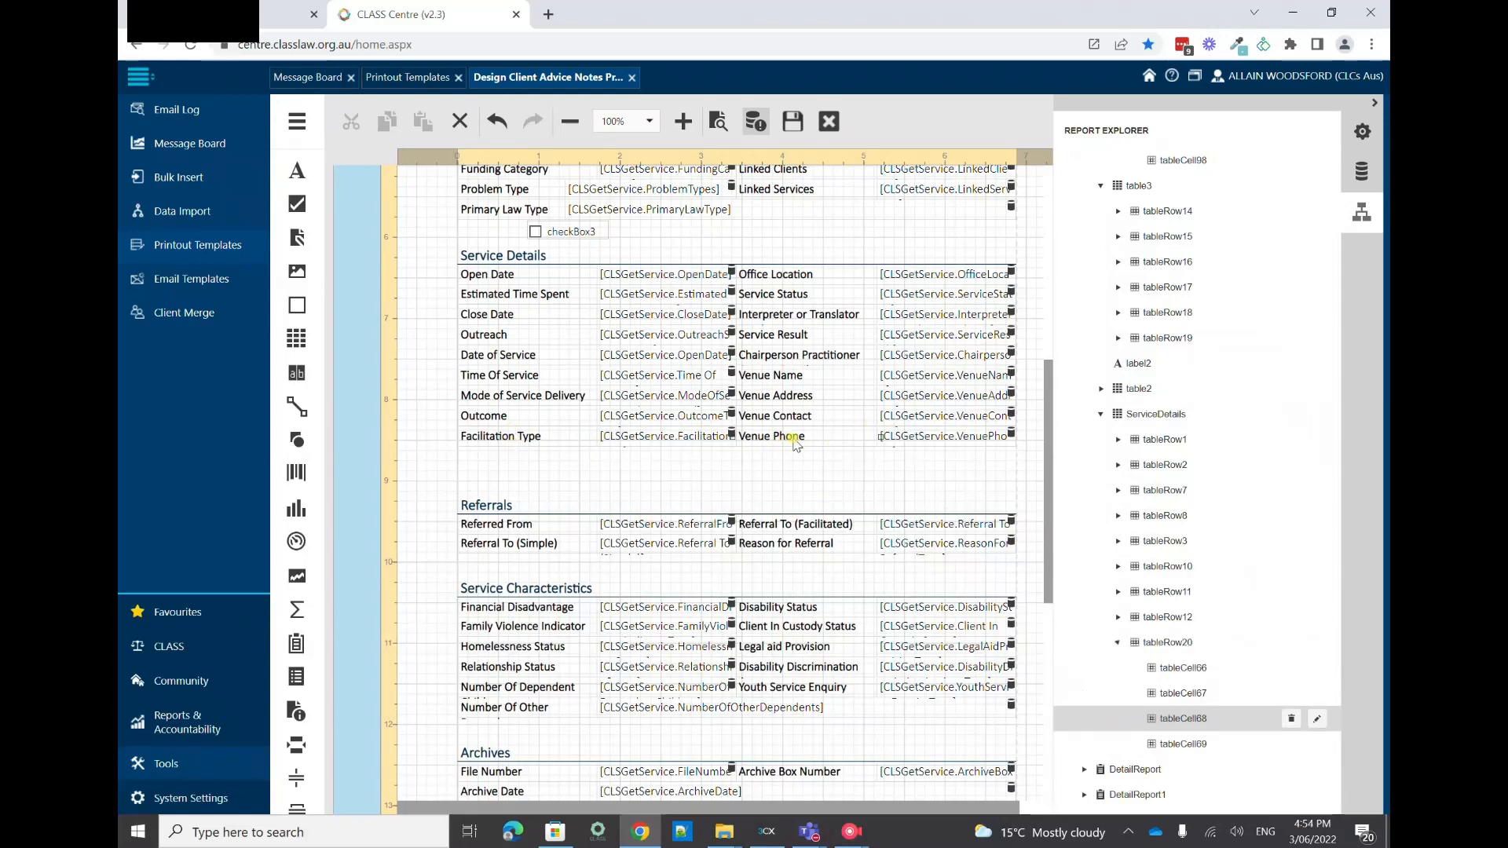
{"action": "left_click", "coordinate": [921, 438]}
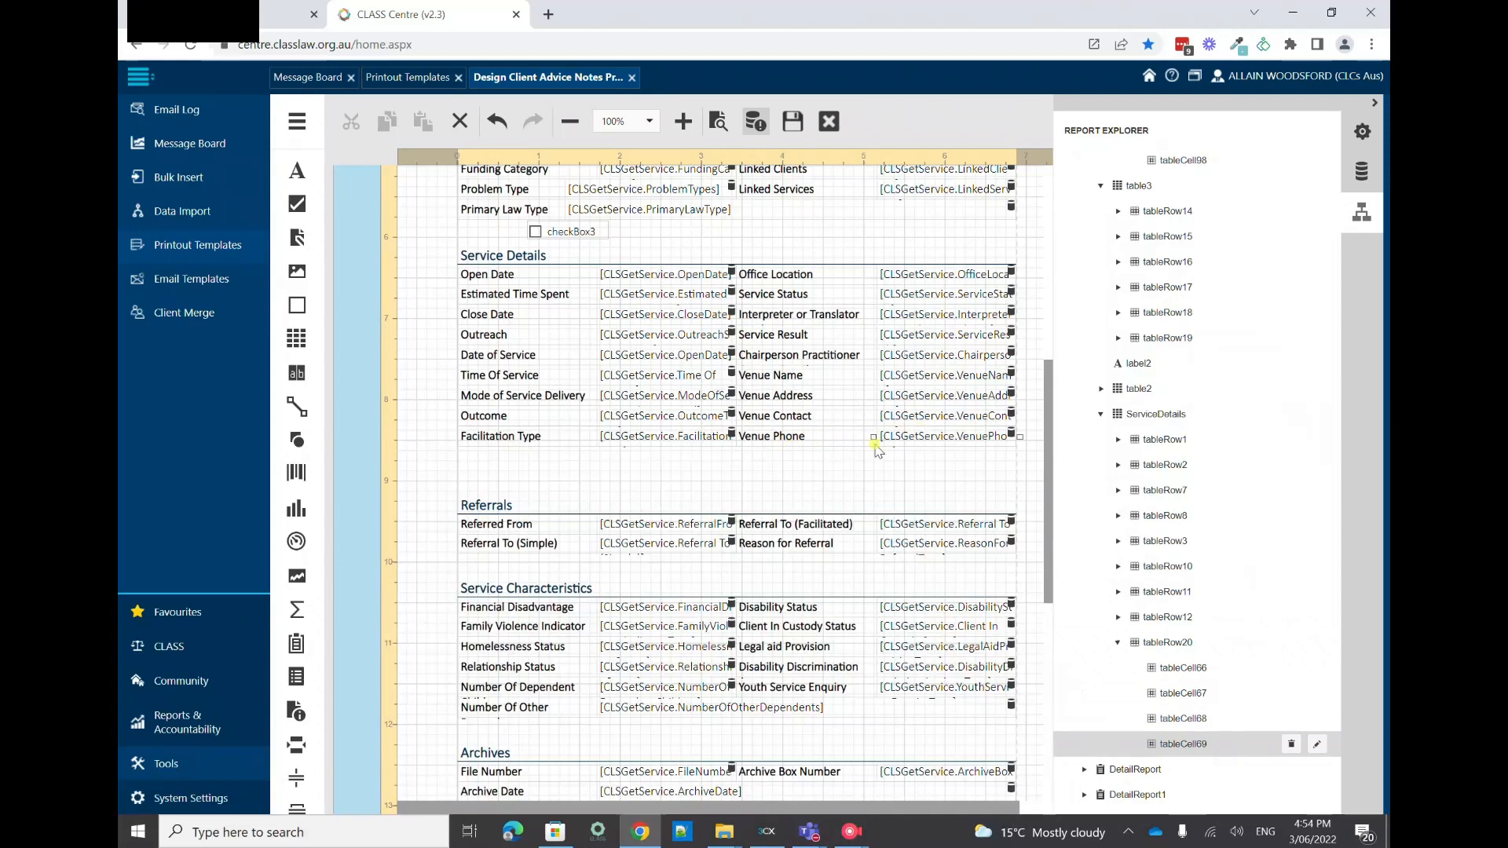
{"action": "left_click", "coordinate": [801, 440]}
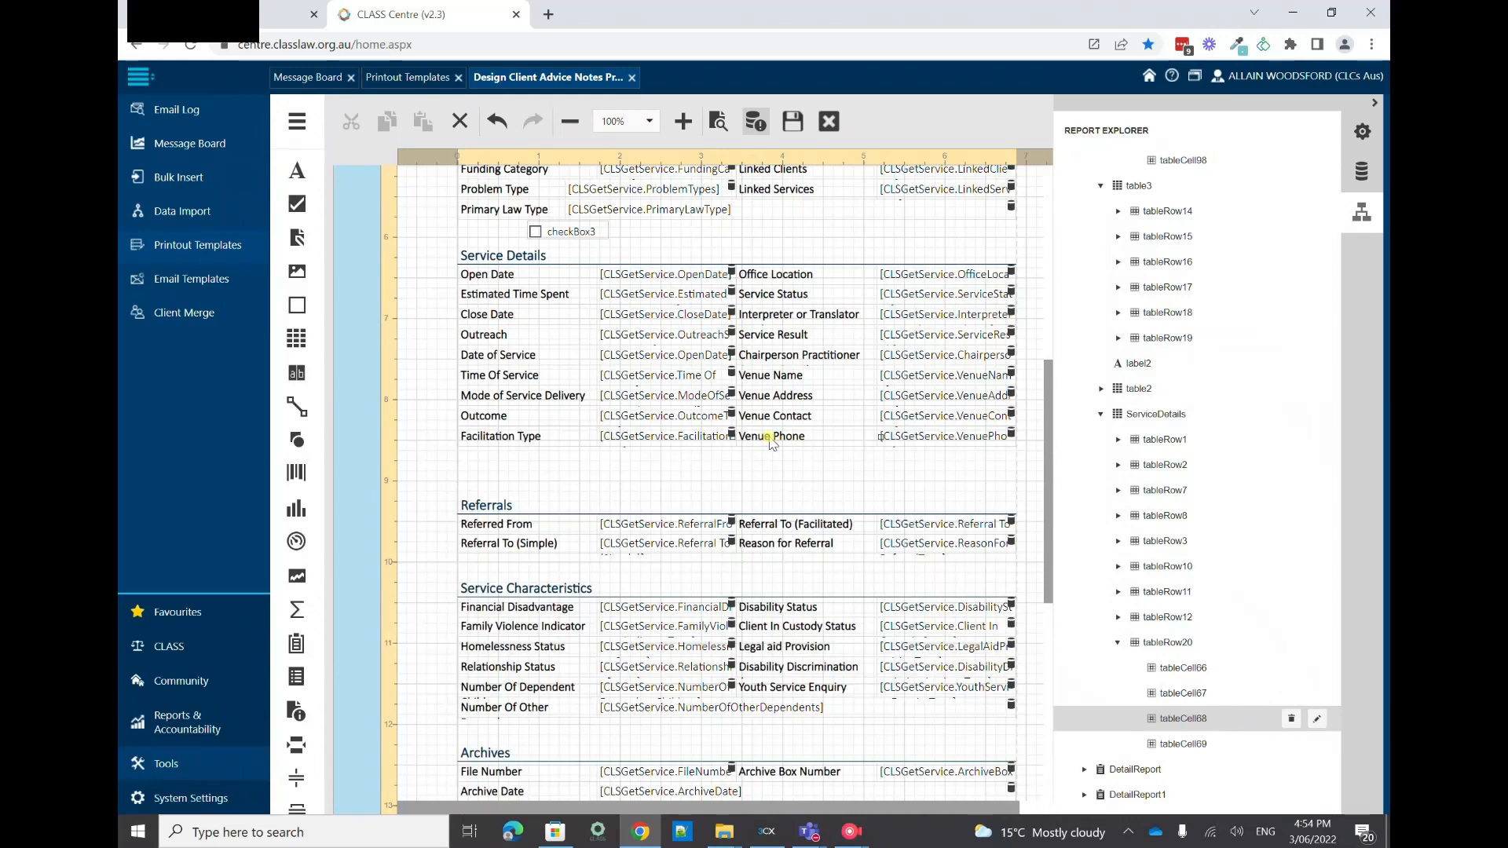
{"action": "left_click", "coordinate": [942, 440]}
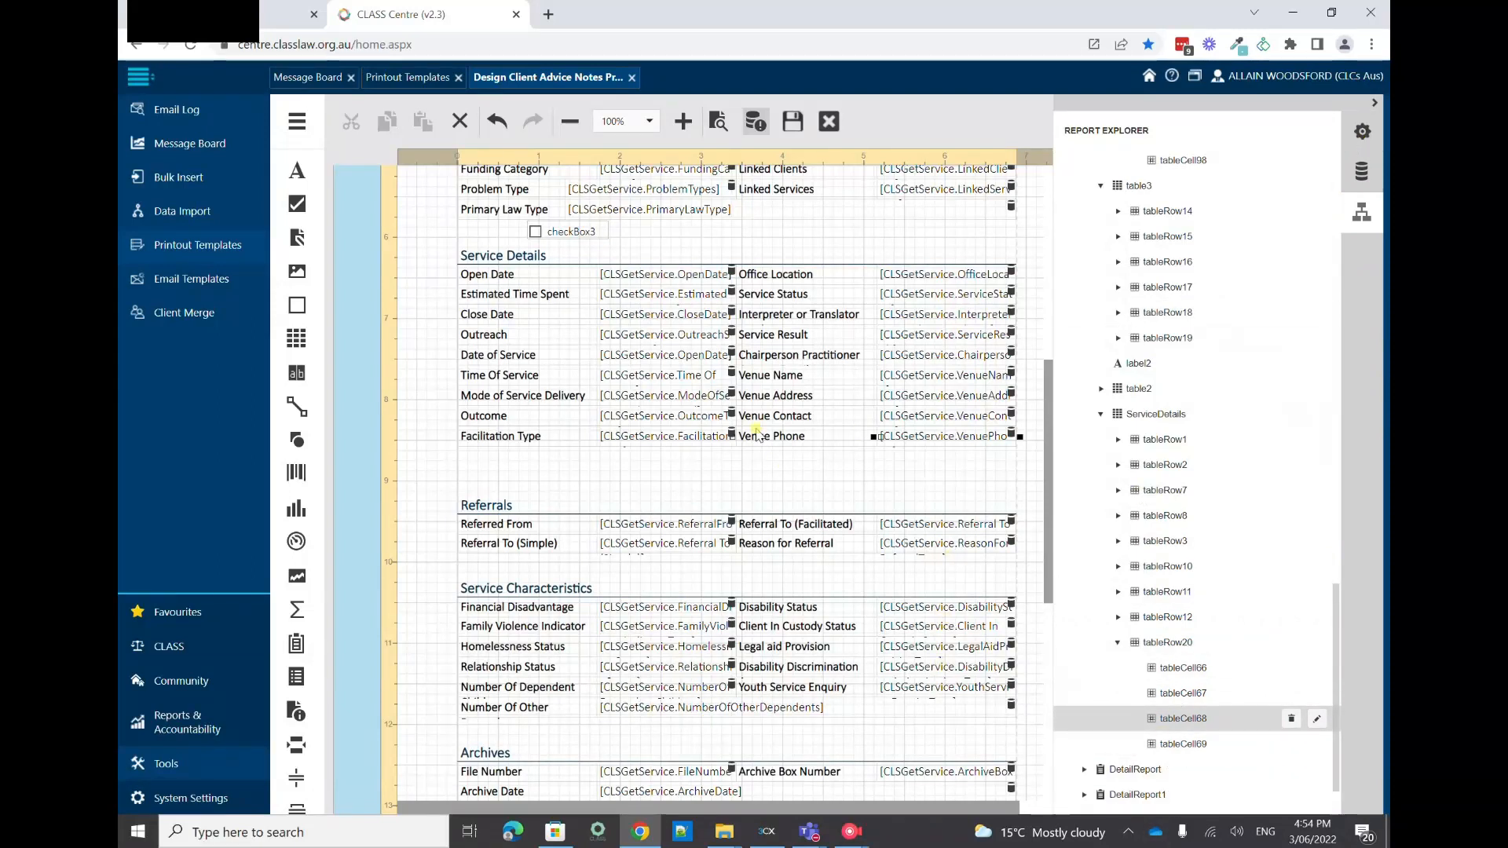
{"action": "left_click", "coordinate": [1362, 131]}
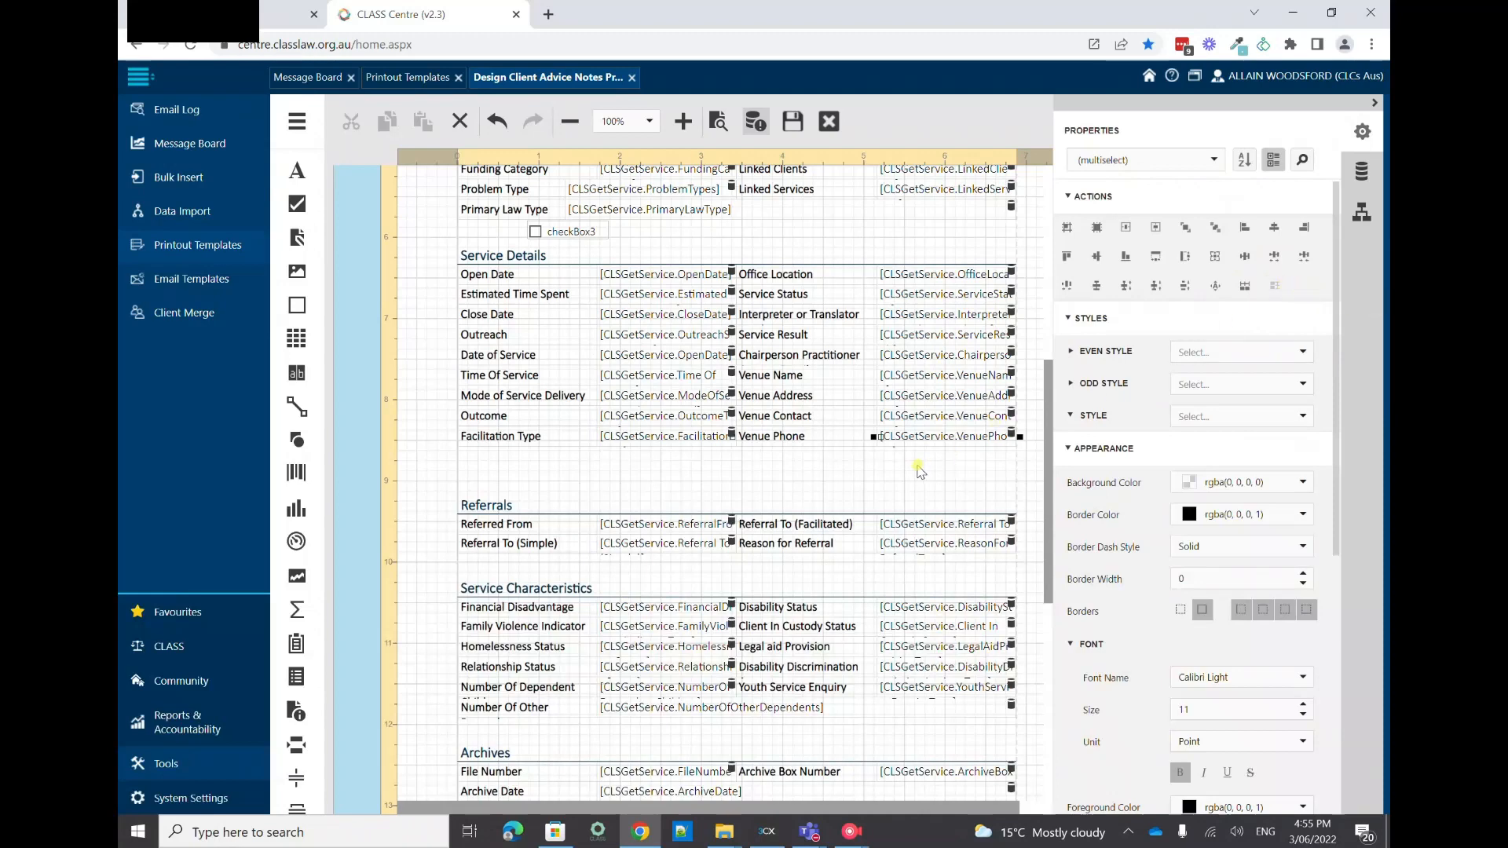
{"action": "left_click", "coordinate": [923, 440]}
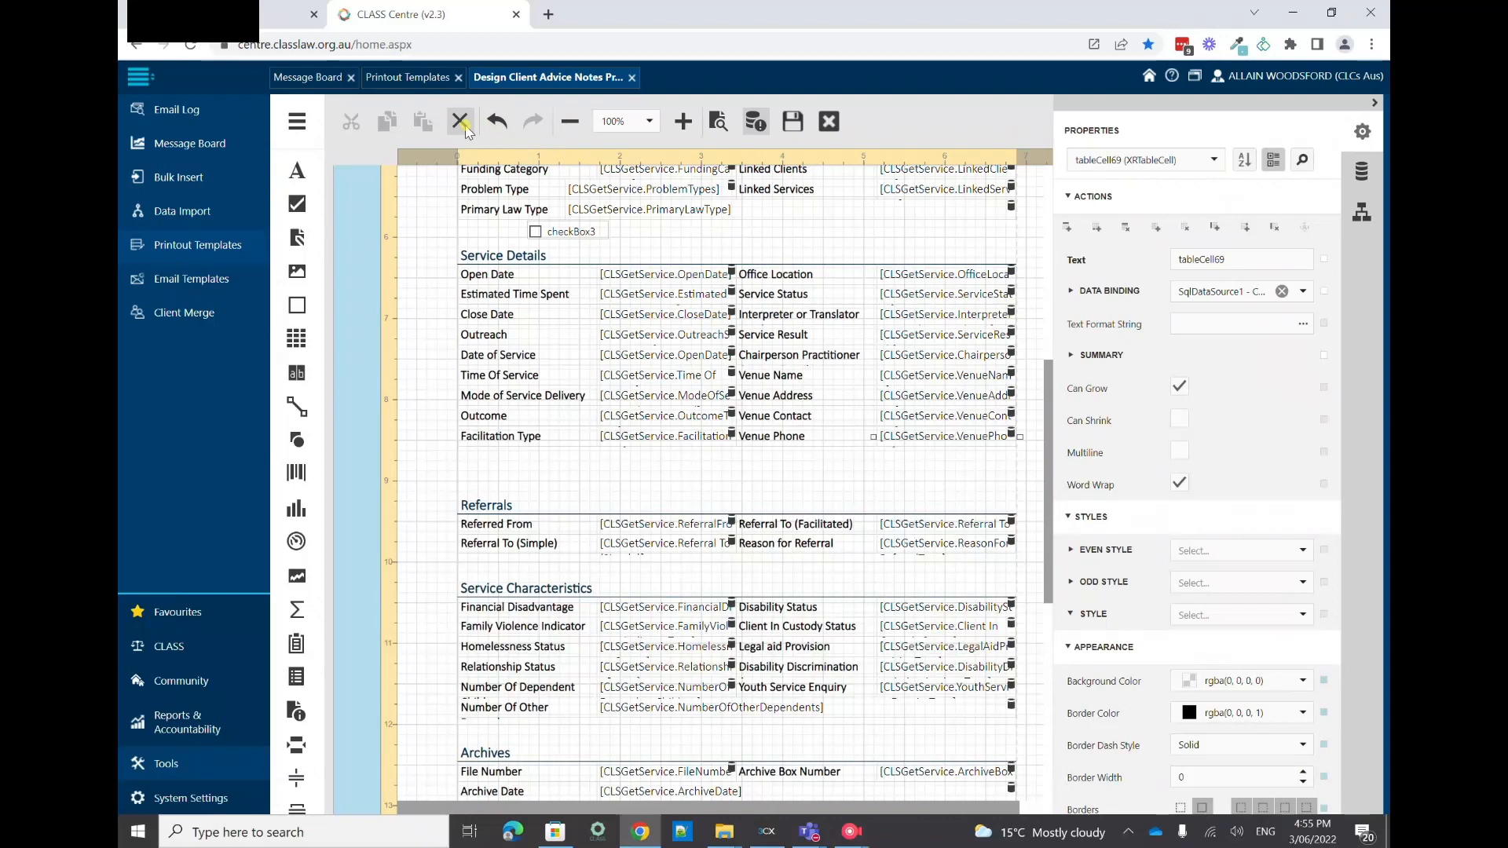
{"action": "left_click", "coordinate": [462, 122]}
{"action": "left_click", "coordinate": [777, 438]}
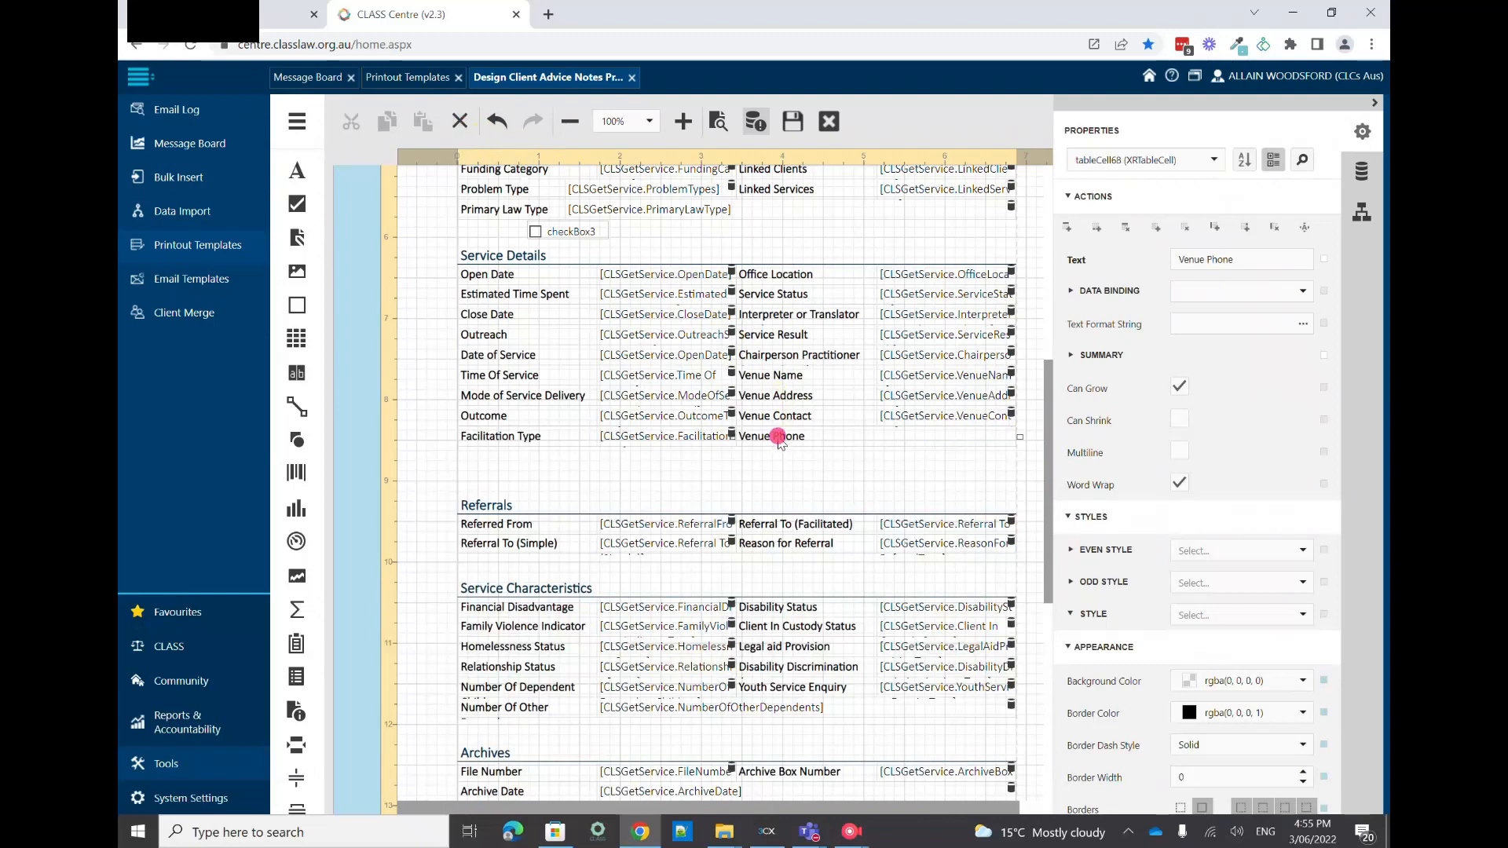
{"action": "left_click", "coordinate": [1362, 212]}
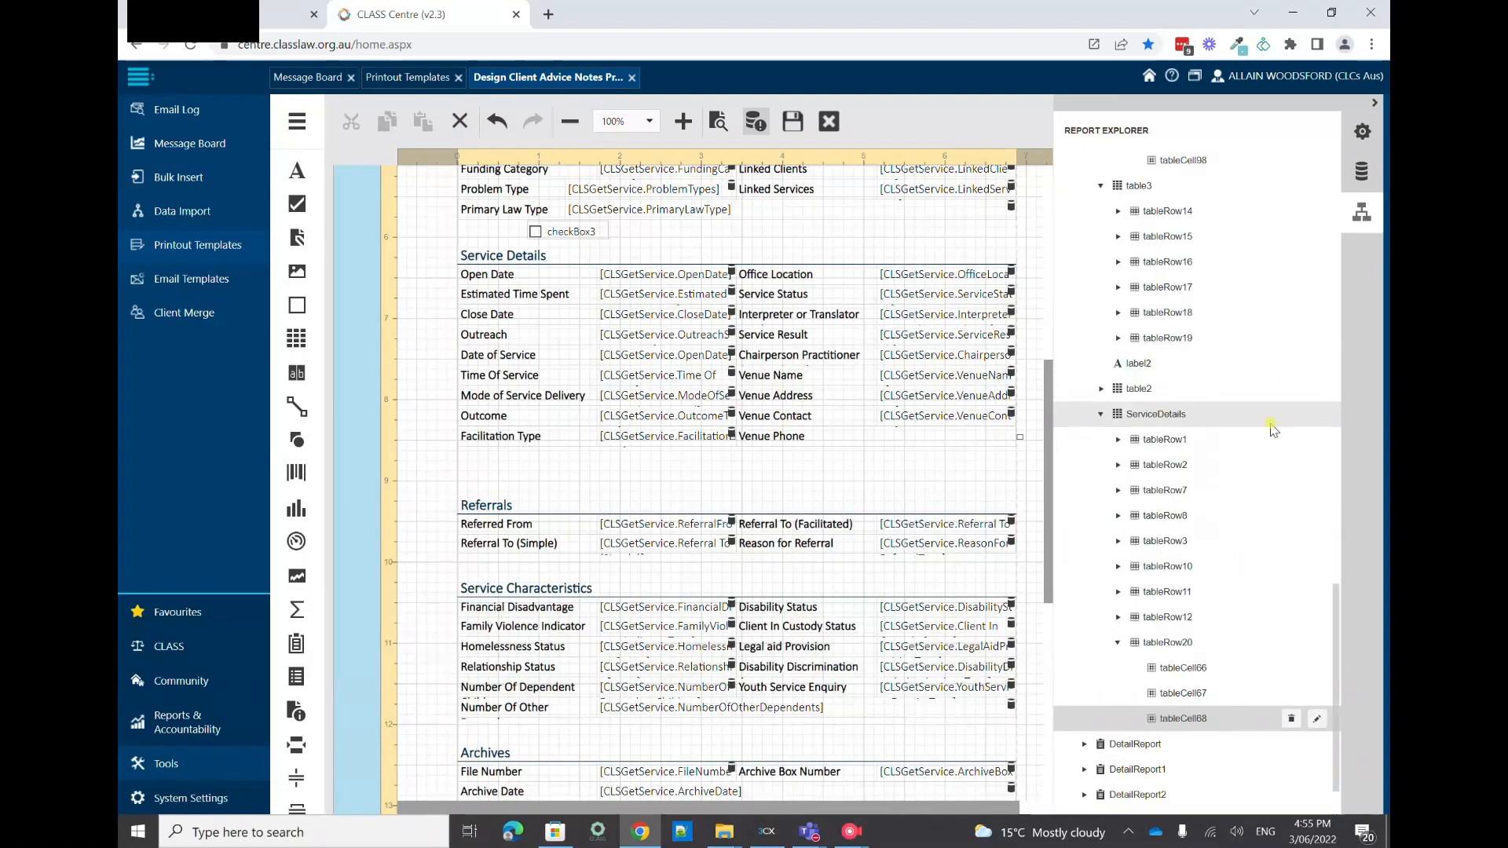
{"action": "left_click", "coordinate": [1290, 718]}
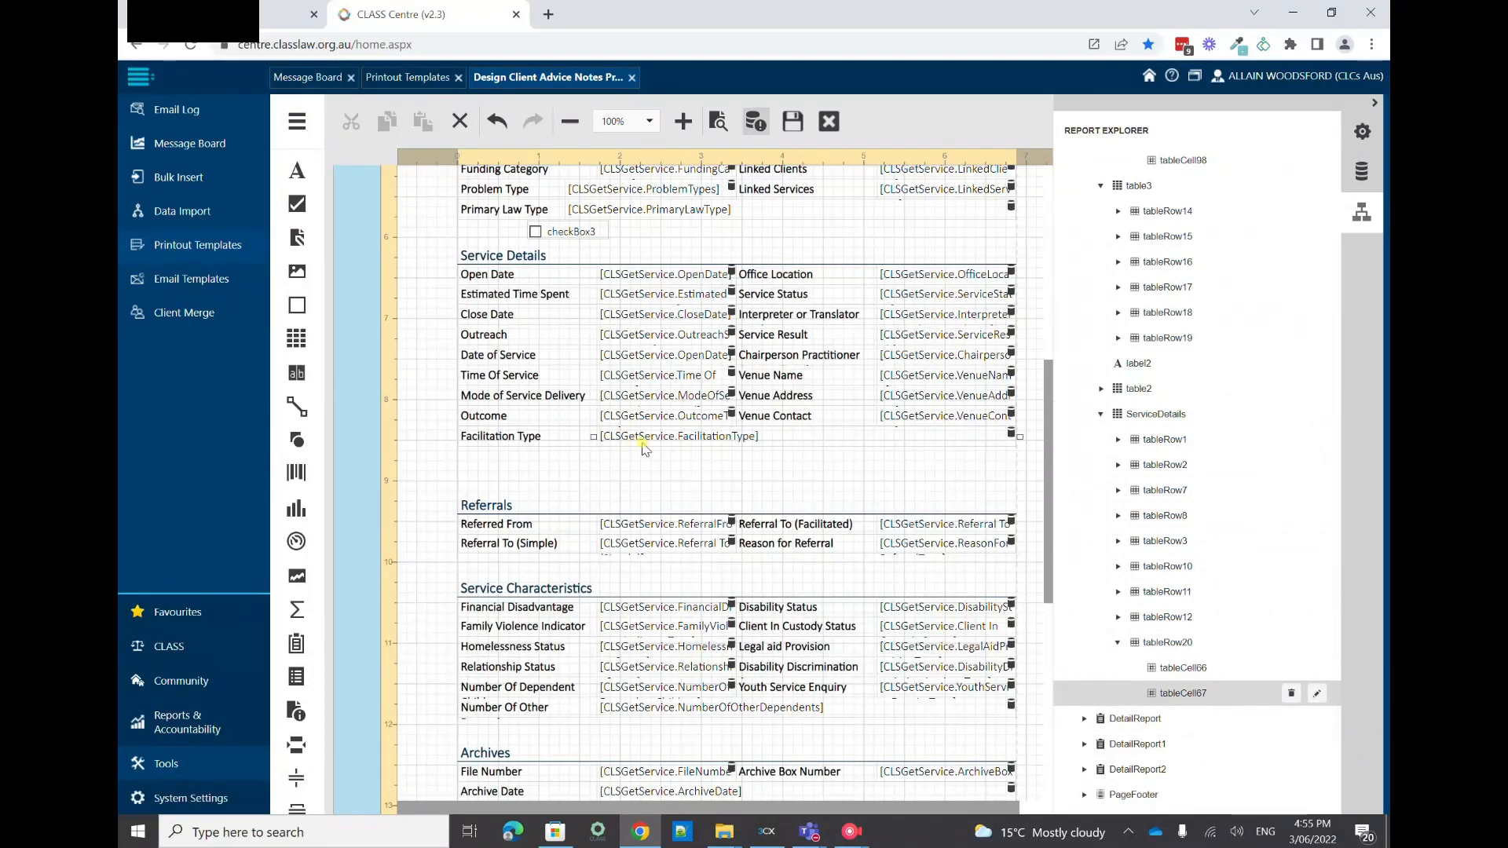
{"action": "left_click", "coordinate": [495, 443]}
{"action": "left_click", "coordinate": [651, 434]}
- Widen the Client heading label to the full width of the table below it so its whole text fits
{"action": "scroll", "coordinate": [752, 480], "scroll_direction": "up", "scroll_amount": 3}
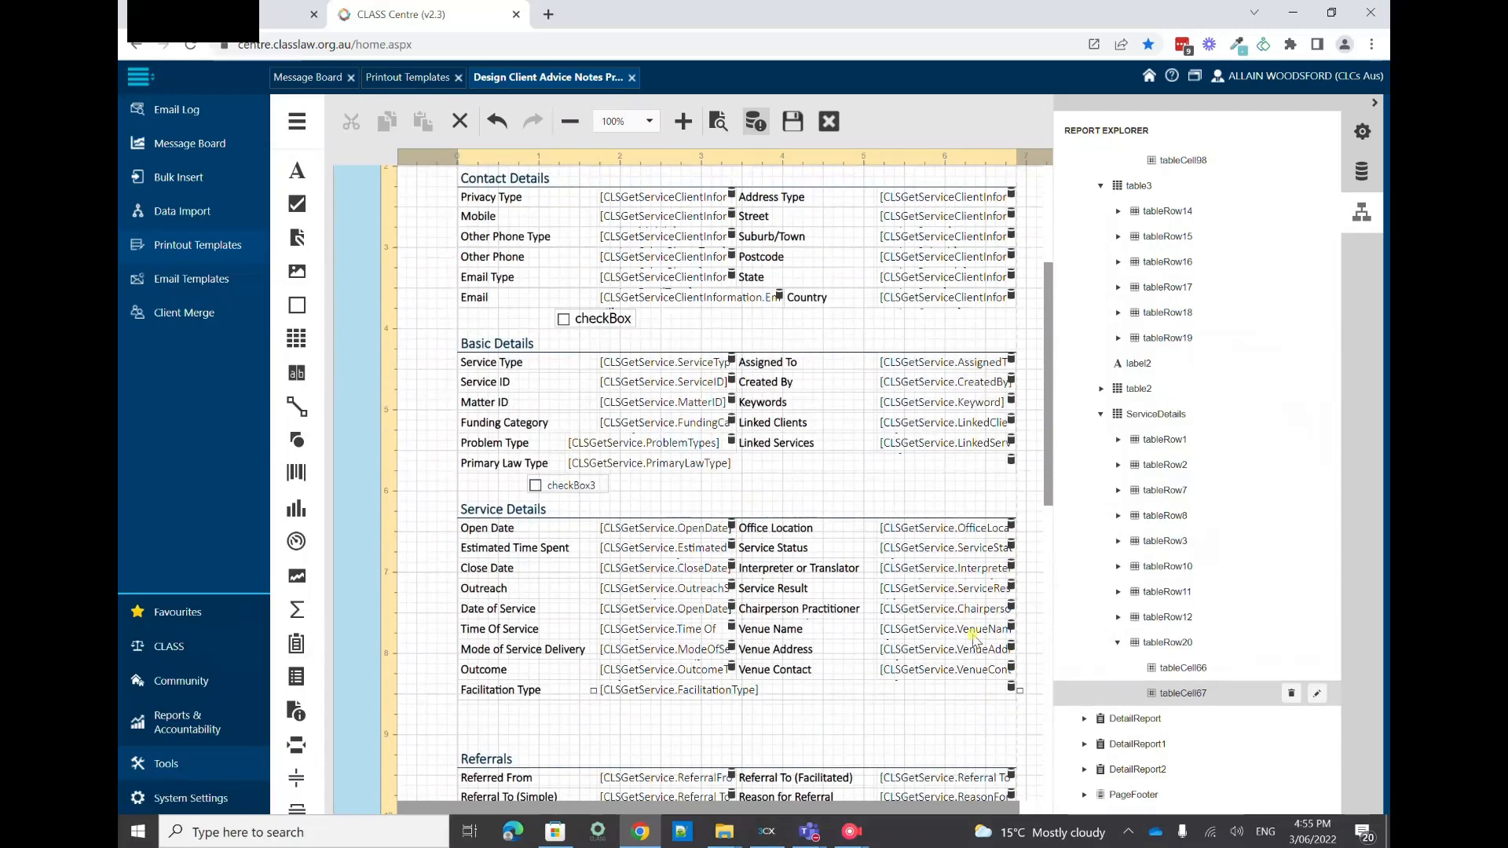
{"action": "scroll", "coordinate": [673, 414], "scroll_direction": "up", "scroll_amount": 3}
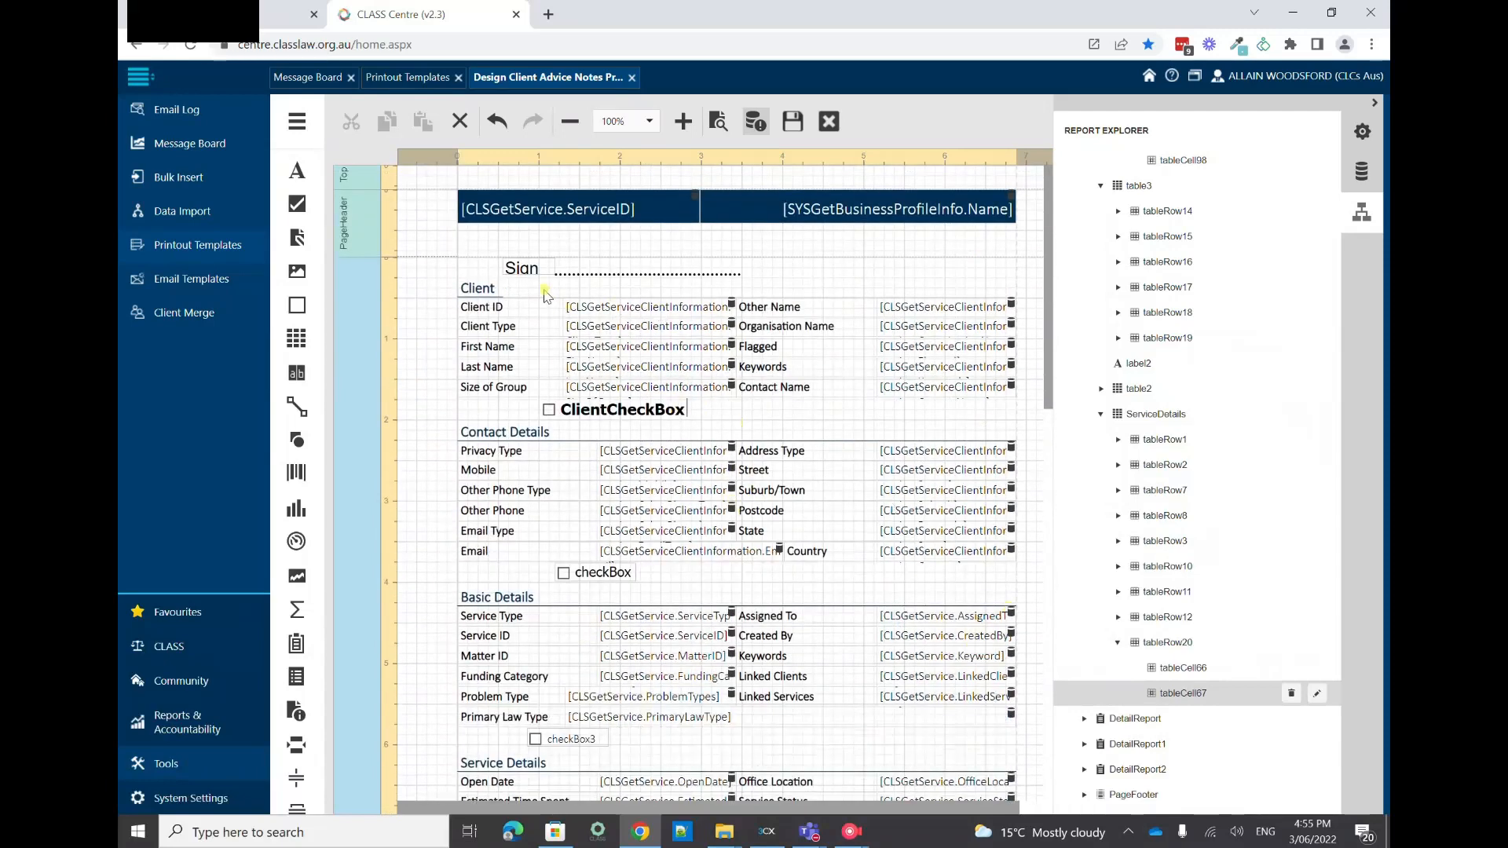
{"action": "left_click", "coordinate": [477, 297]}
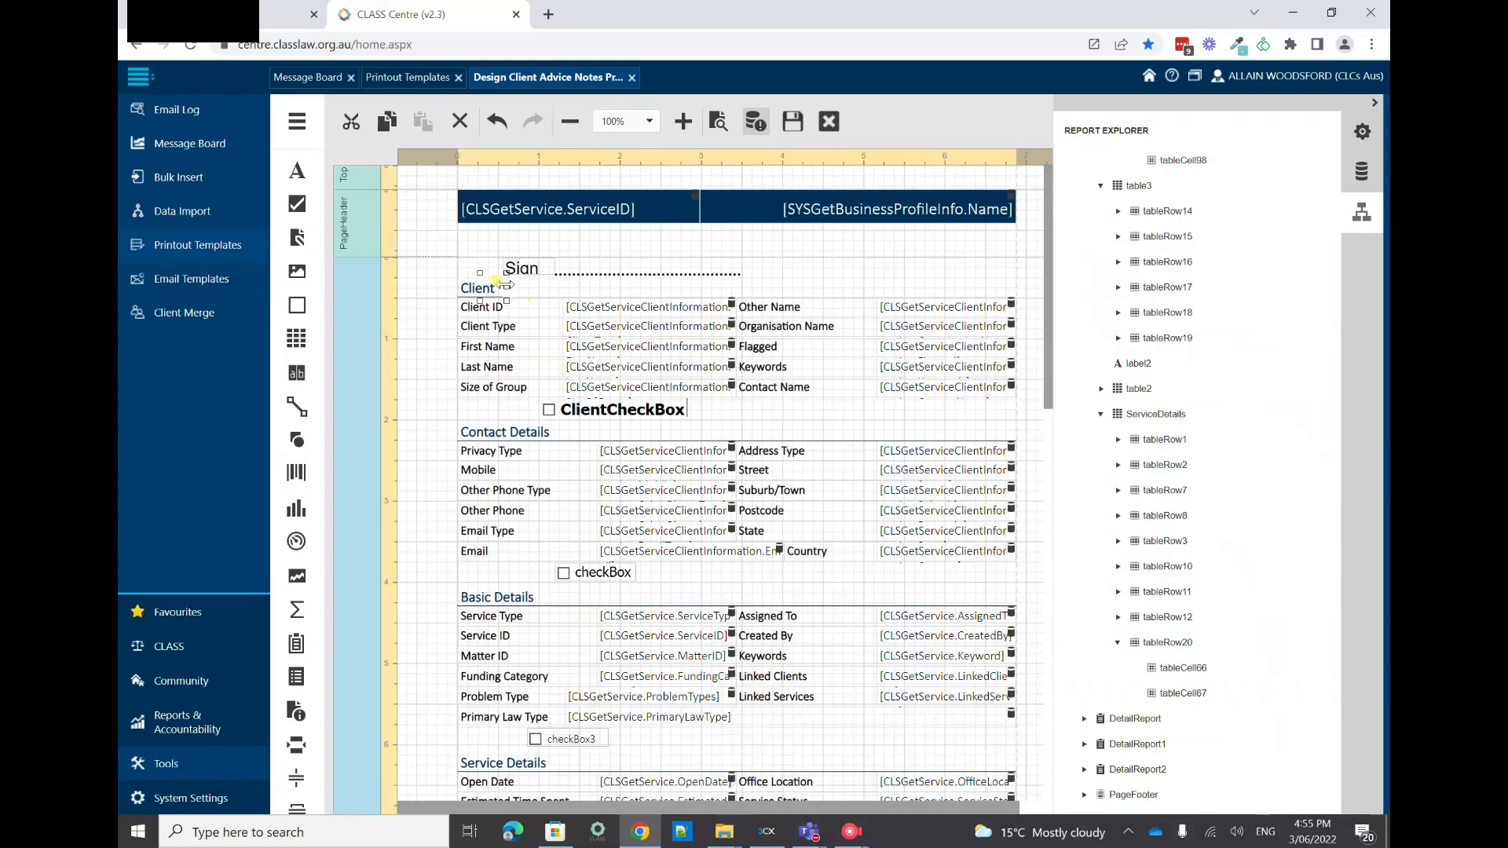
{"action": "left_click_drag", "start_coordinate": [507, 284], "coordinate": [1021, 291]}
{"action": "left_click", "coordinate": [782, 354]}
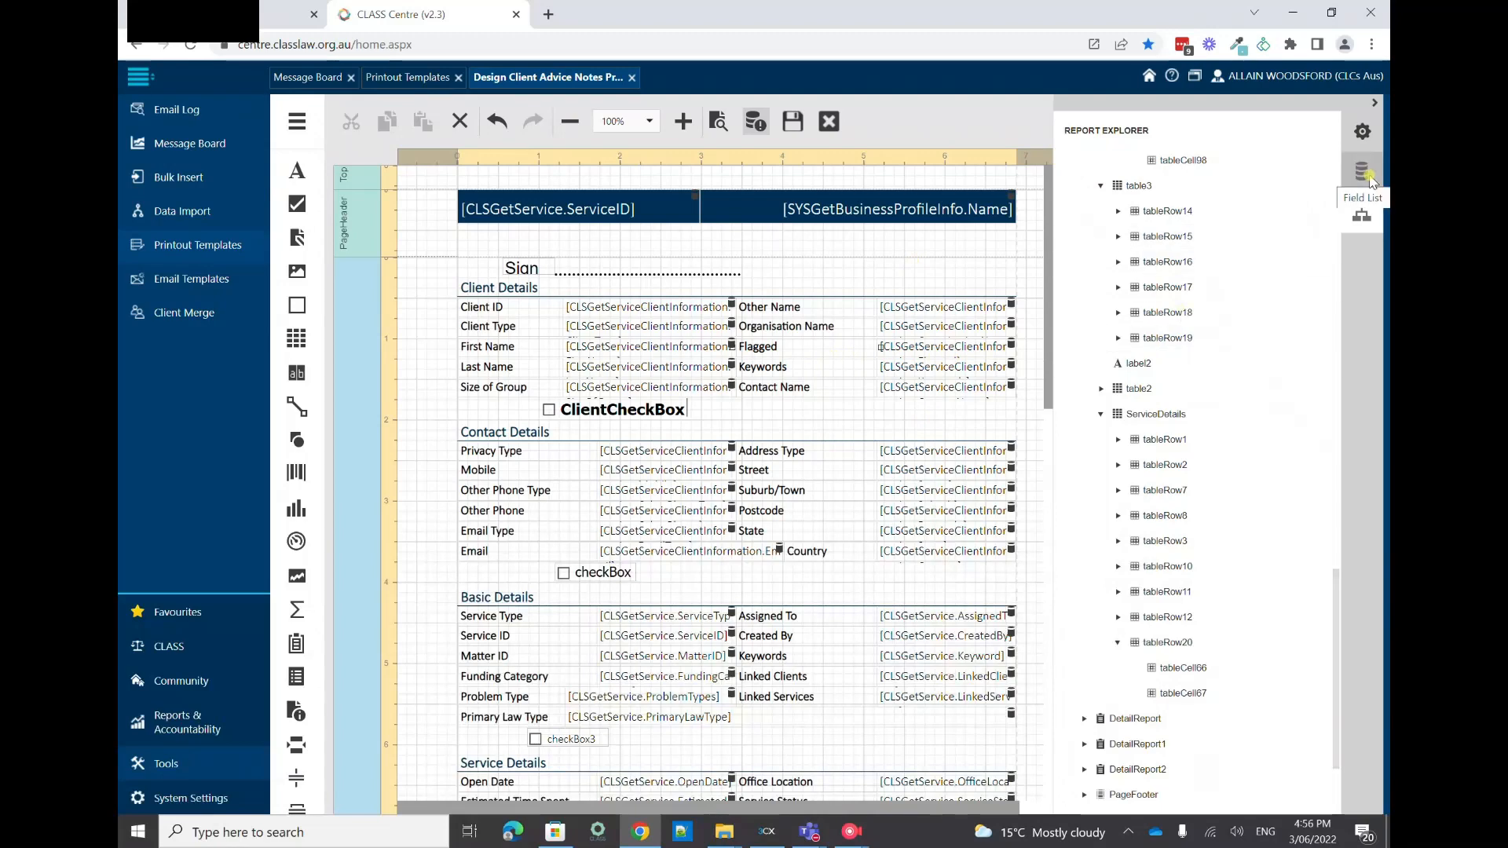
- Browse the data source's field list and expand the fields of CLSGetServiceClientInformation, collapsing the other expanded groups
{"action": "left_click", "coordinate": [1369, 176]}
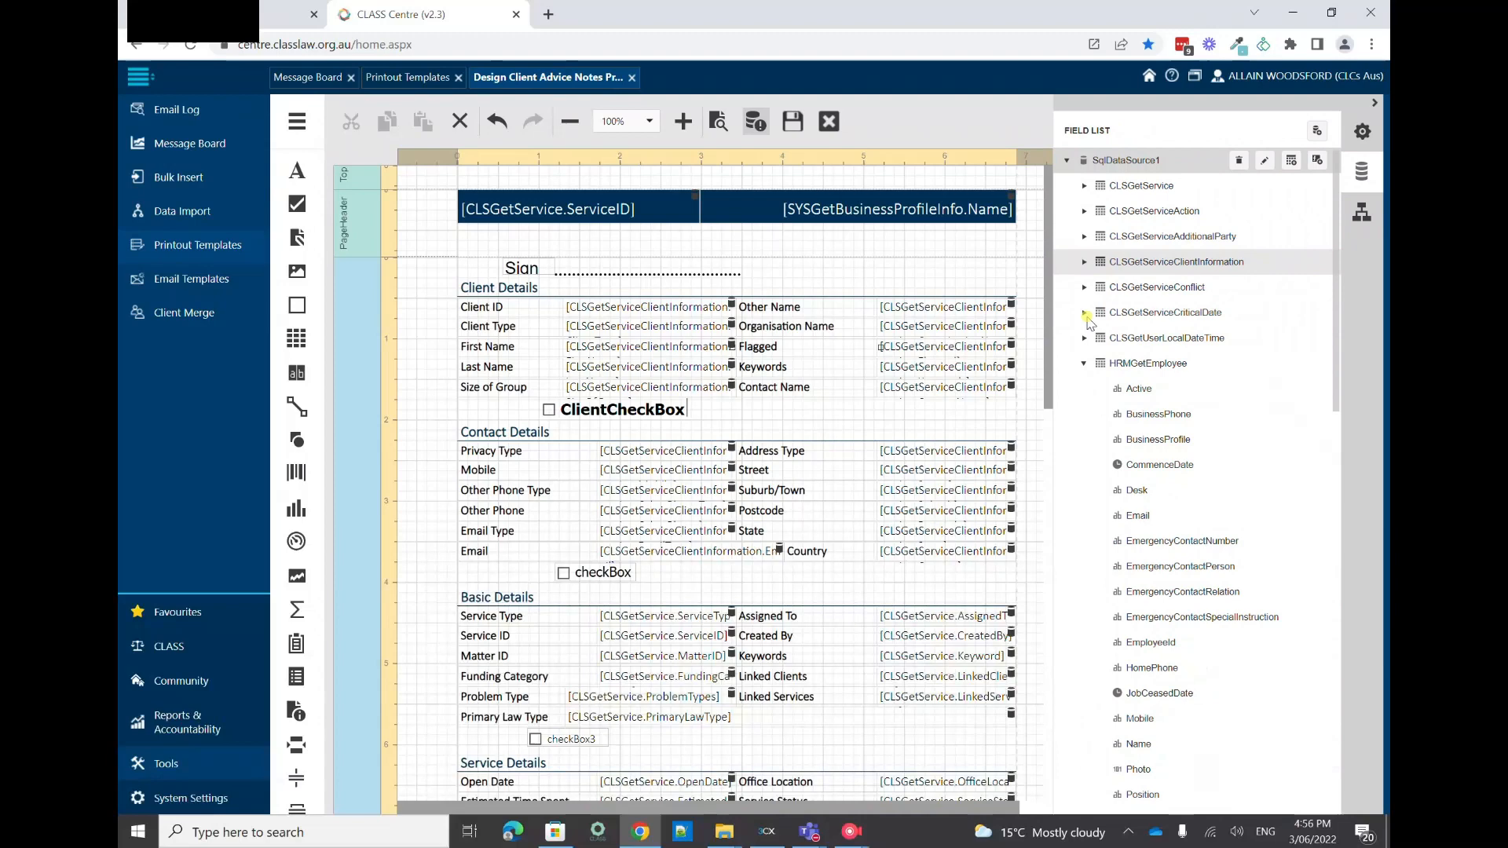
{"action": "left_click", "coordinate": [1084, 363]}
{"action": "left_click", "coordinate": [1084, 388]}
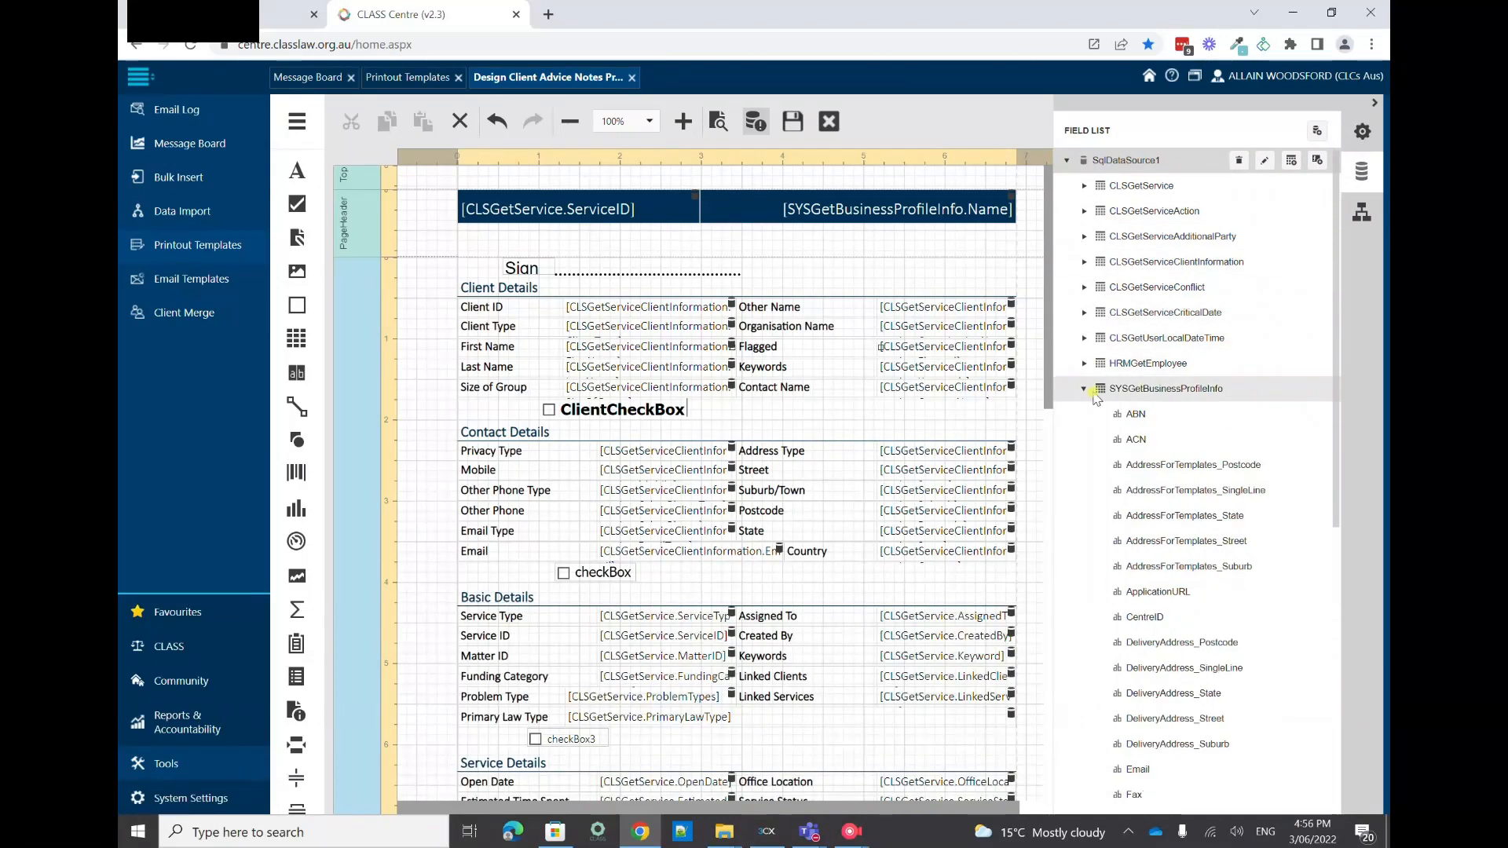
{"action": "left_click", "coordinate": [1085, 390]}
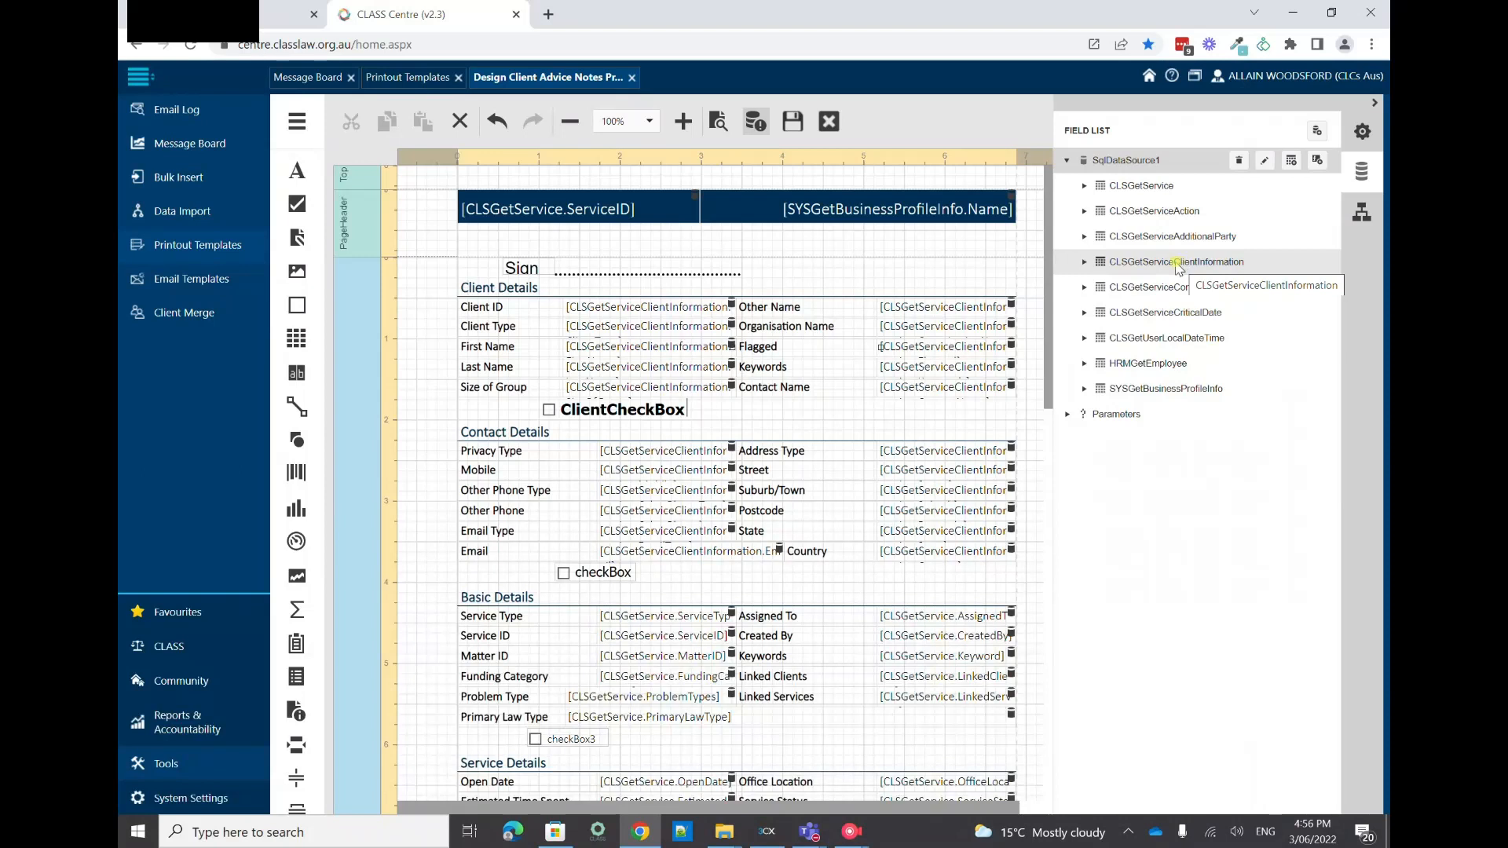
{"action": "left_click", "coordinate": [1085, 264]}
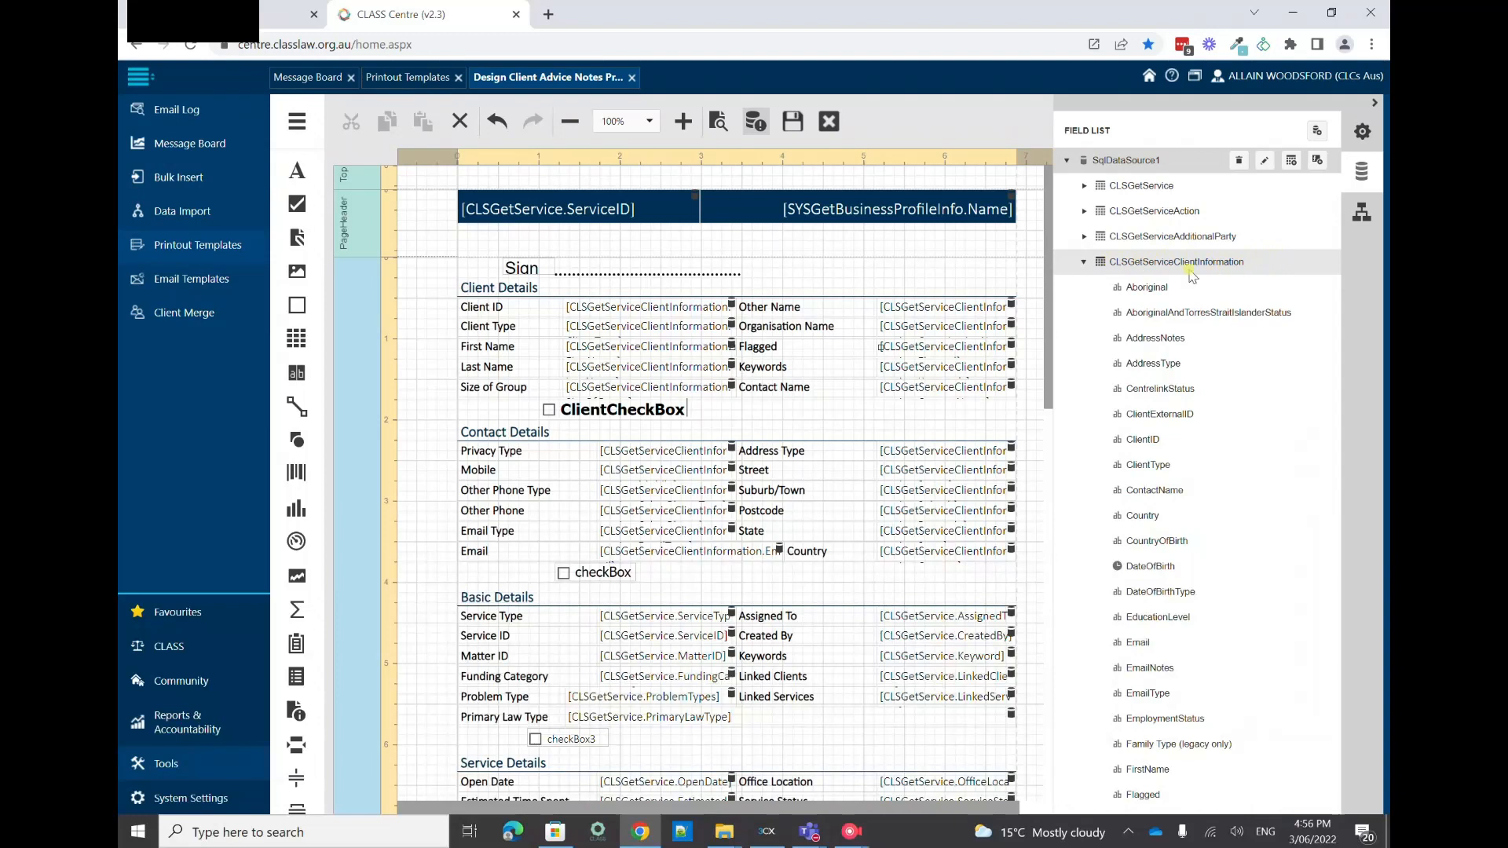
- Clear the data binding of the value cell beside Flagged in the Client Details table
{"action": "left_click", "coordinate": [930, 349]}
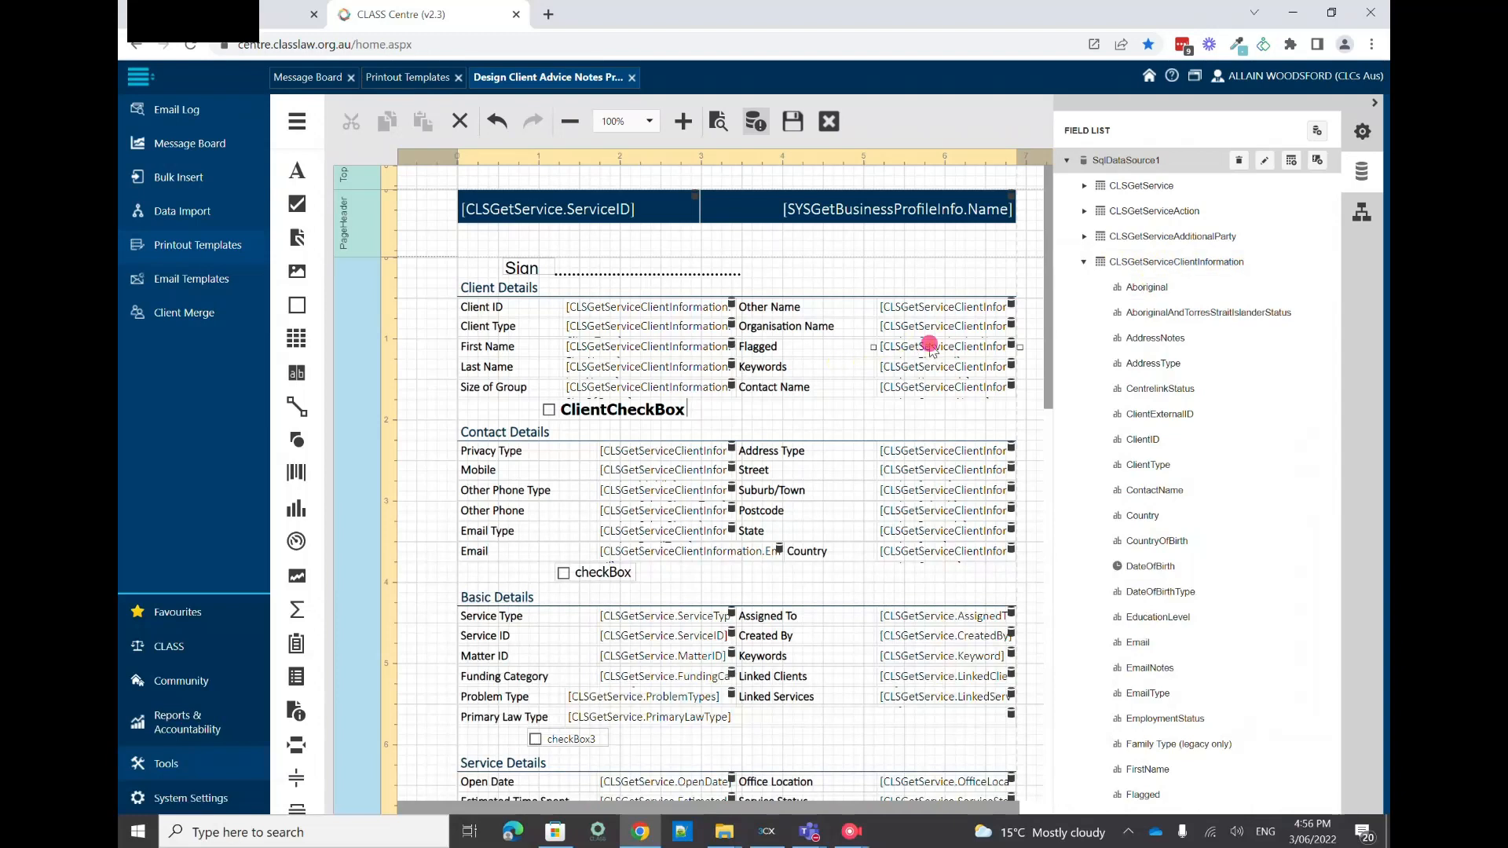
{"action": "left_click", "coordinate": [1361, 134]}
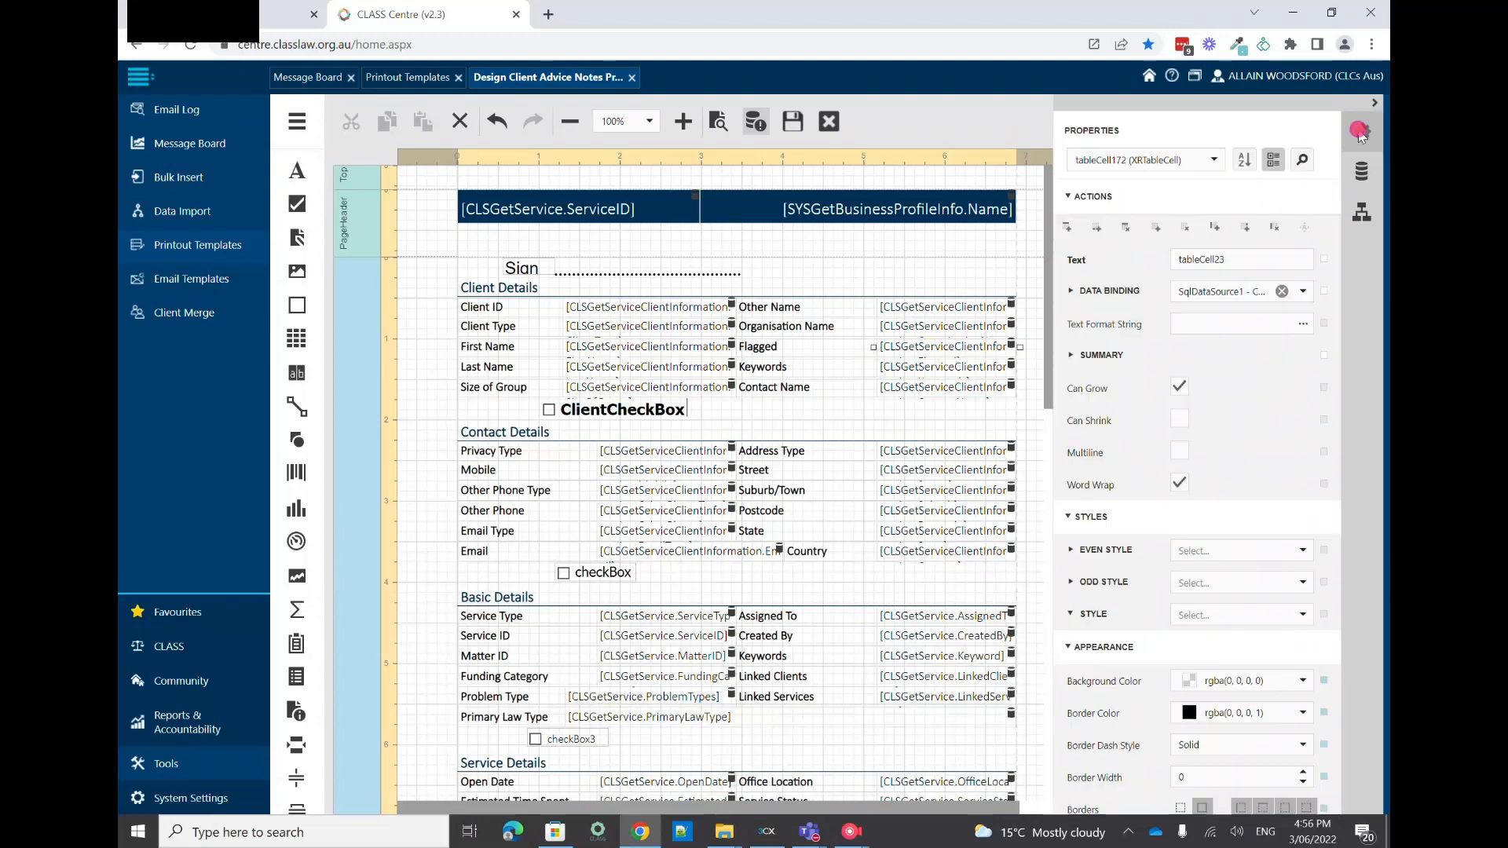
{"action": "left_click", "coordinate": [1281, 293]}
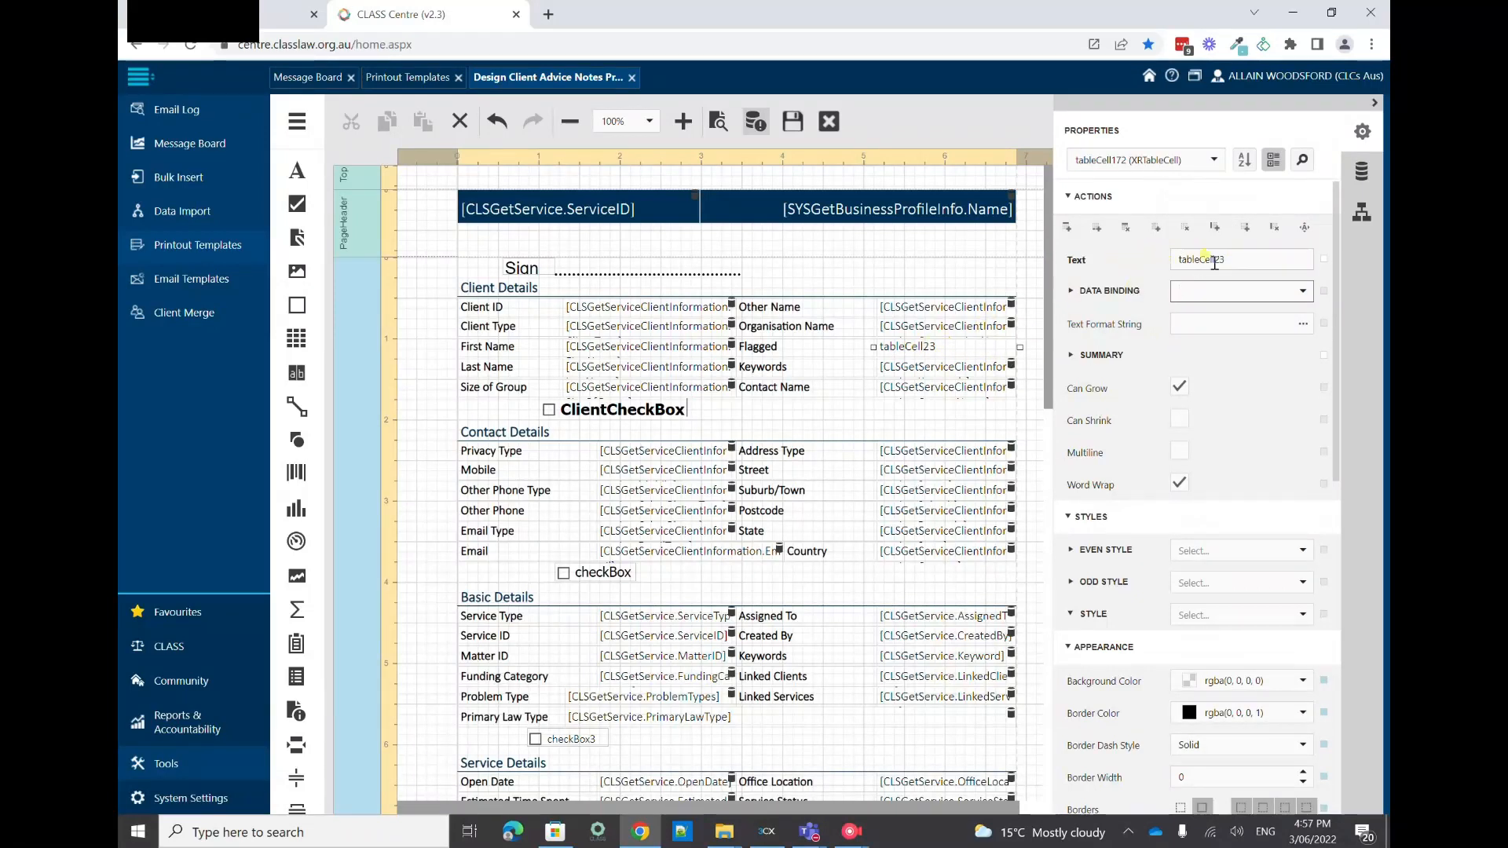
- Bind the value cell beside Flagged to the first Aboriginal status field of CLSGetServiceClientInformation in SqlDataSource1
{"action": "left_click", "coordinate": [1303, 292]}
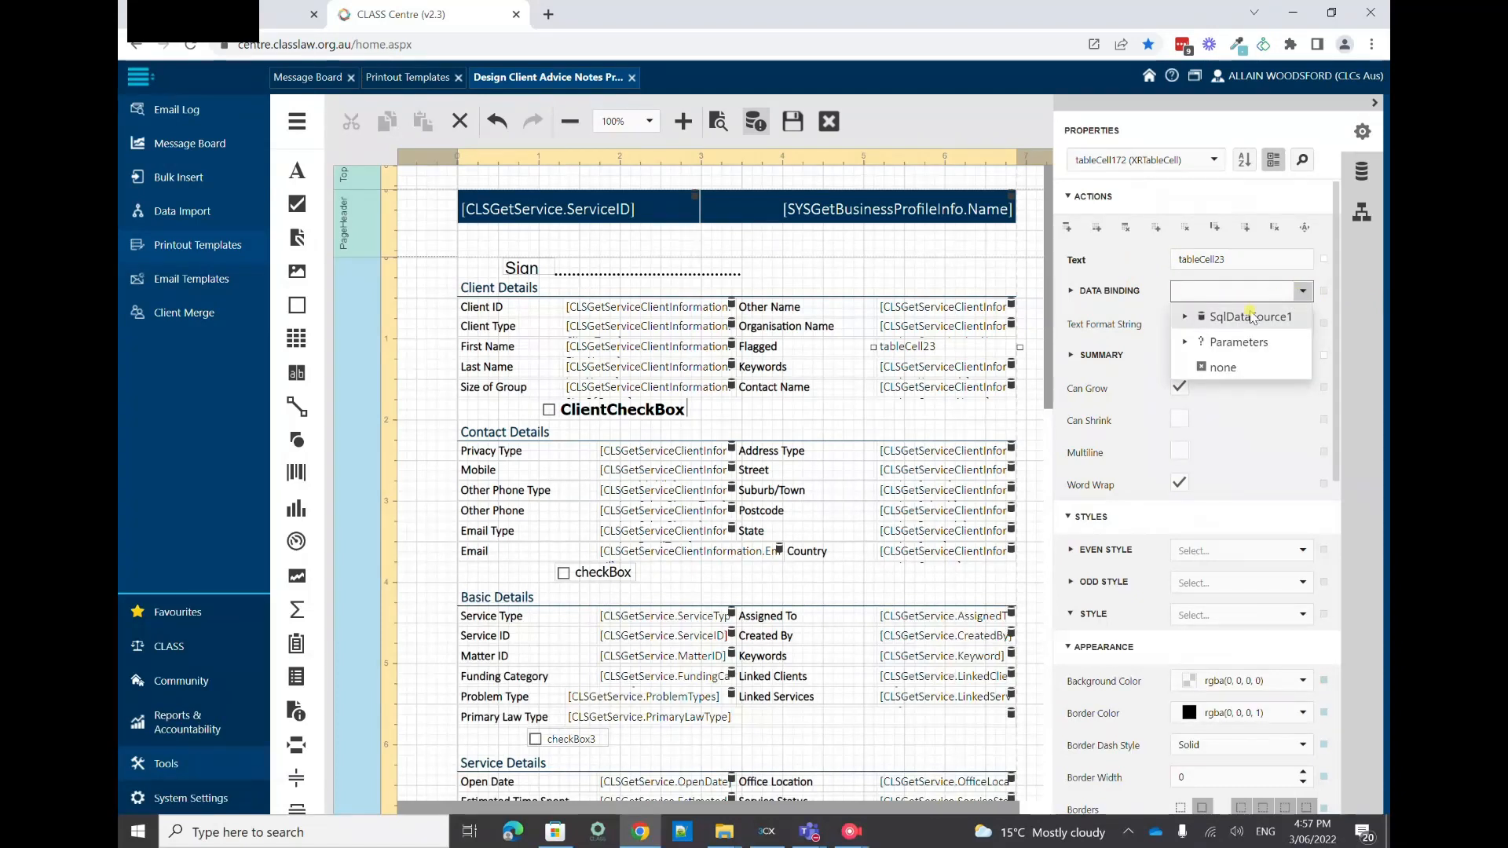
{"action": "left_click", "coordinate": [1186, 318]}
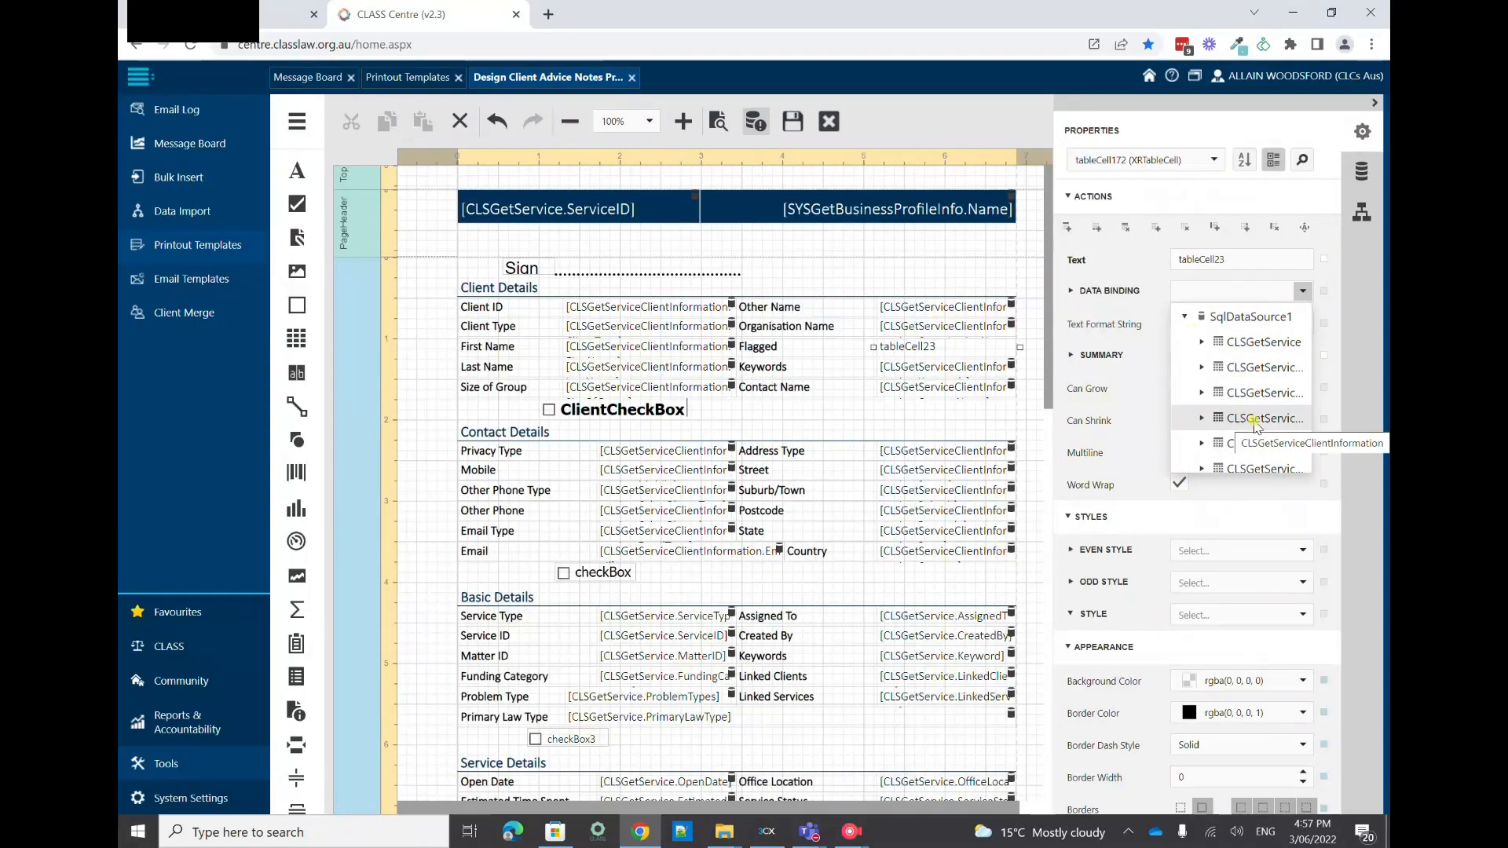
{"action": "left_click", "coordinate": [1202, 418]}
{"action": "scroll", "coordinate": [1256, 377], "scroll_direction": "down", "scroll_amount": 3}
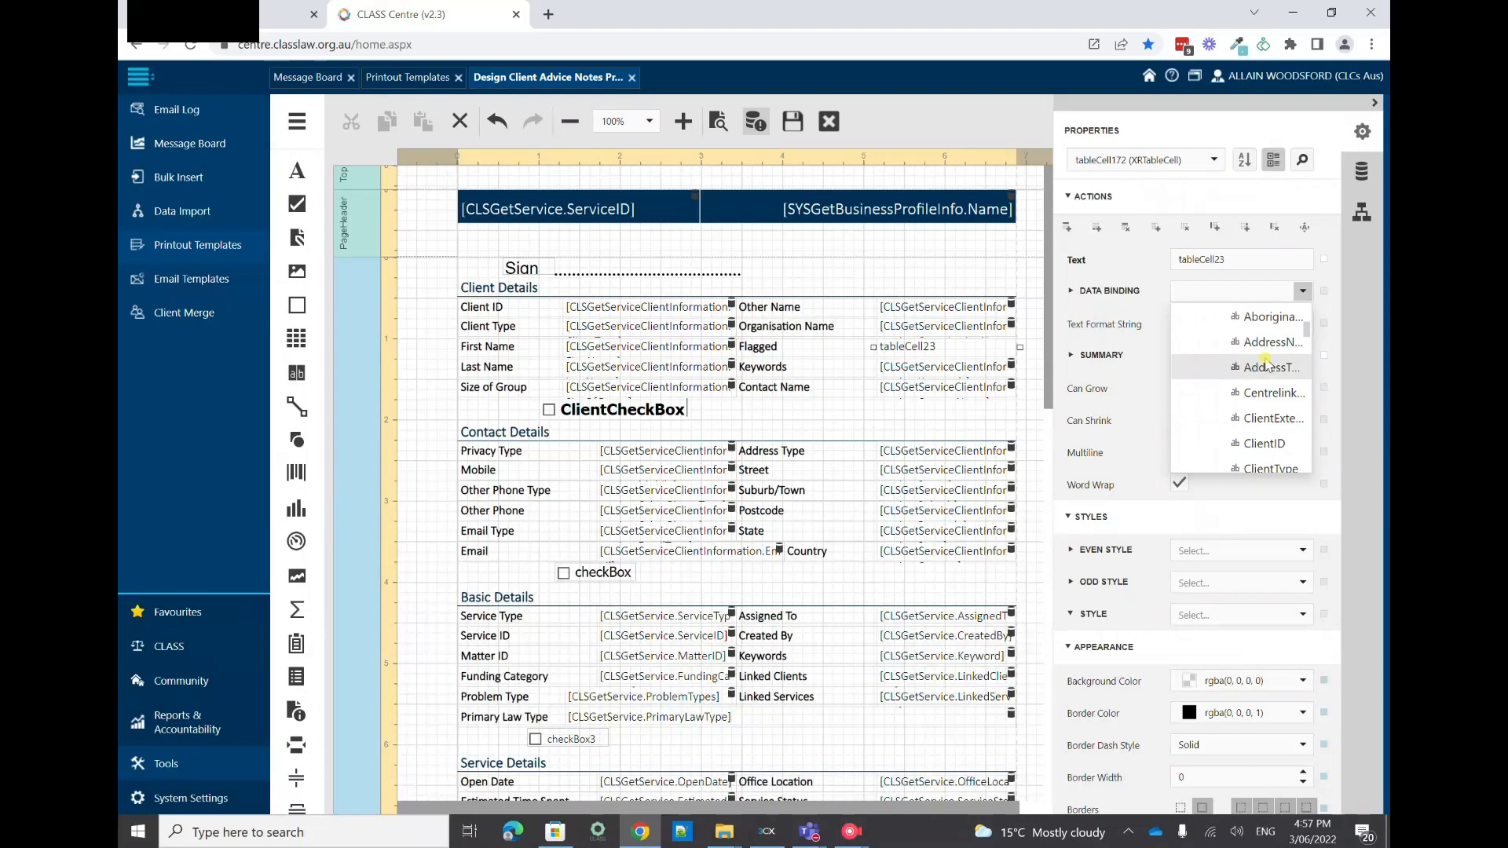
{"action": "left_click", "coordinate": [1274, 317]}
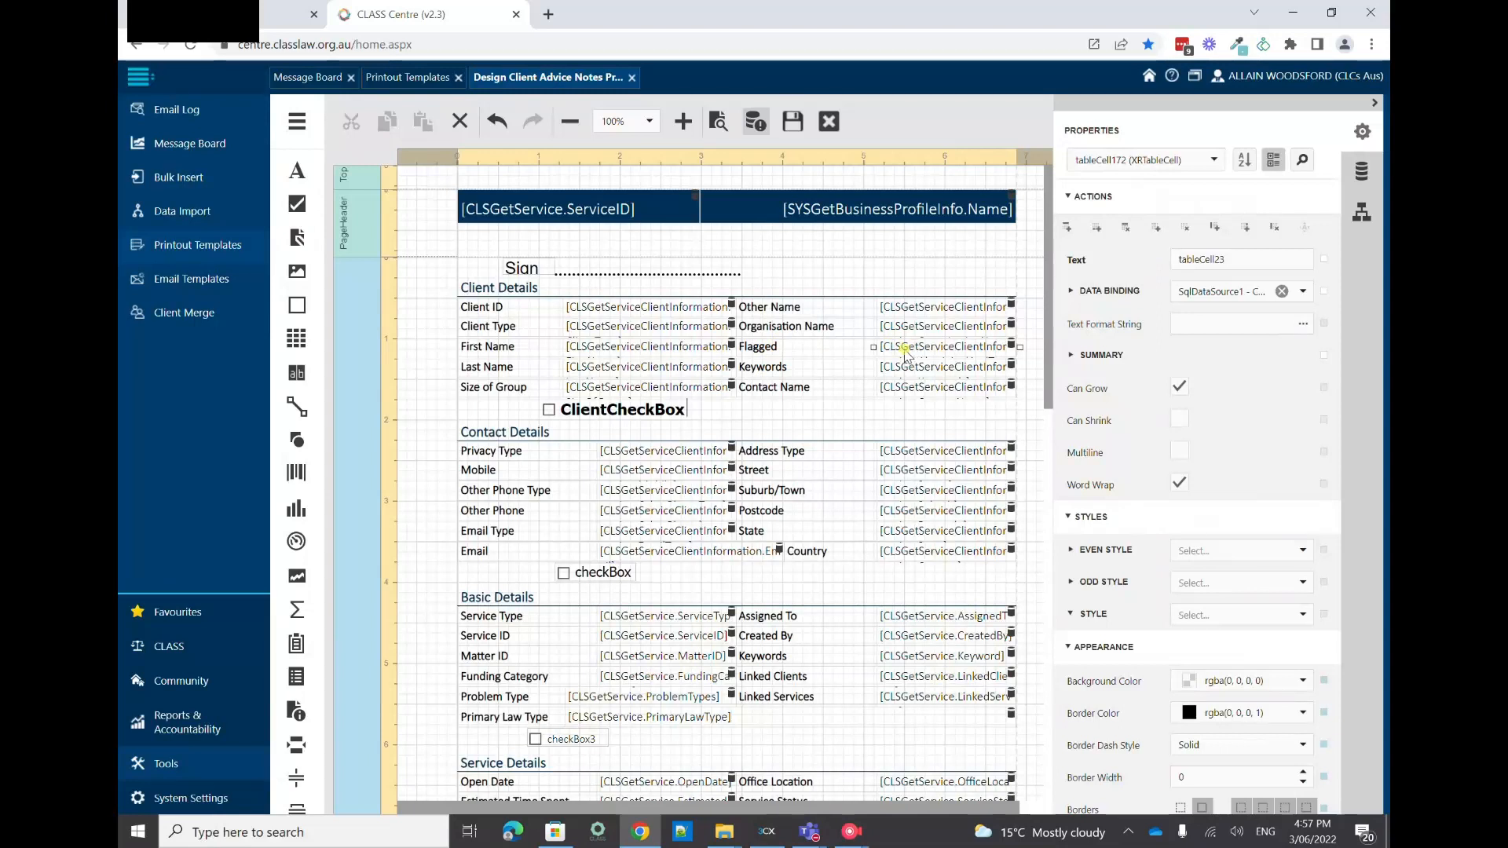
- Change the Flagged label text in the Client Details table to ATSI Status
{"action": "left_click", "coordinate": [764, 348]}
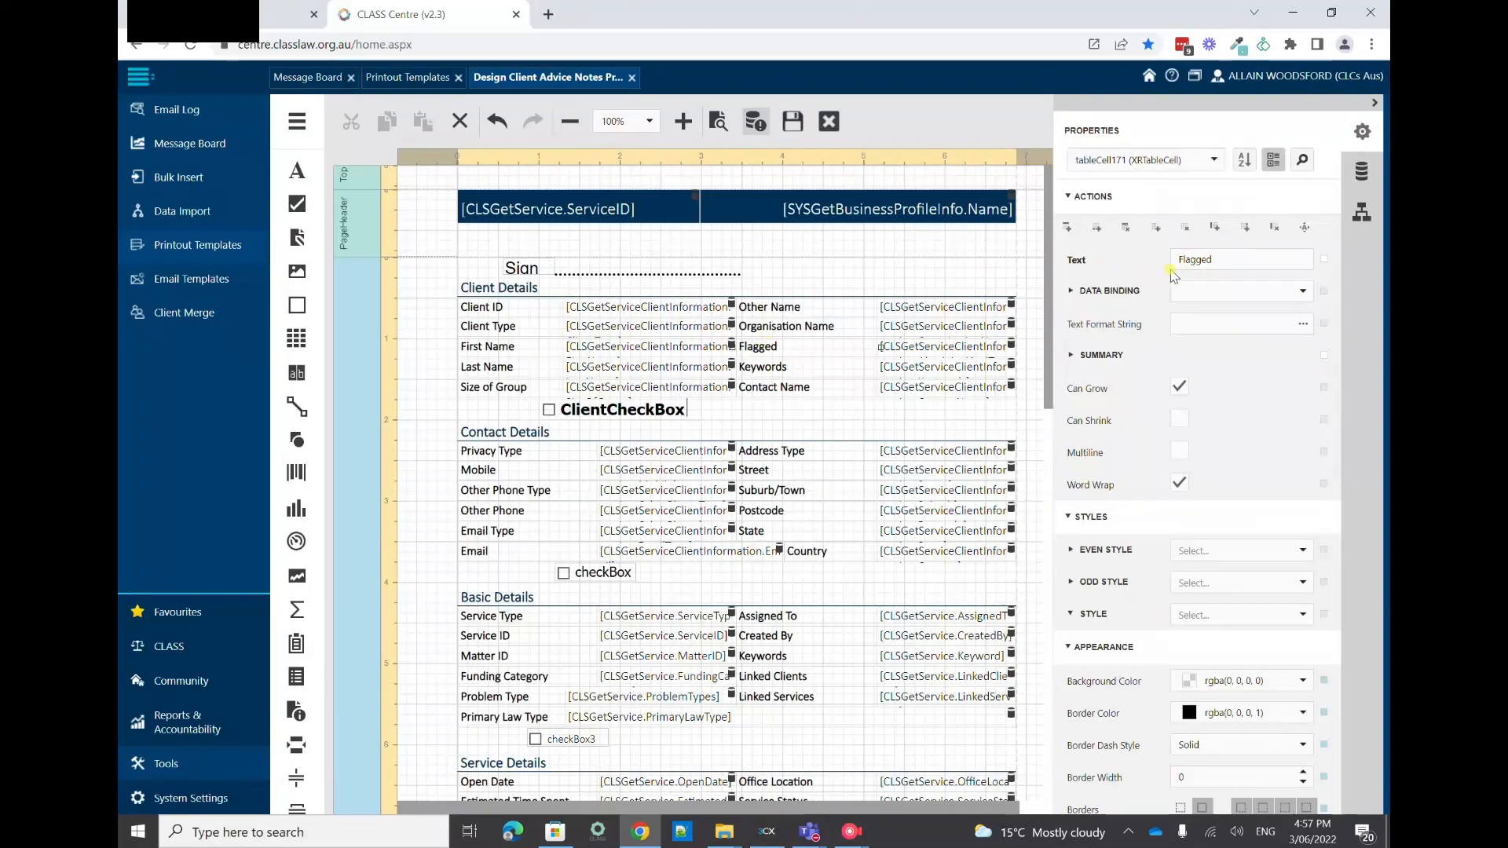
{"action": "left_click_drag", "start_coordinate": [1227, 259], "coordinate": [1166, 271]}
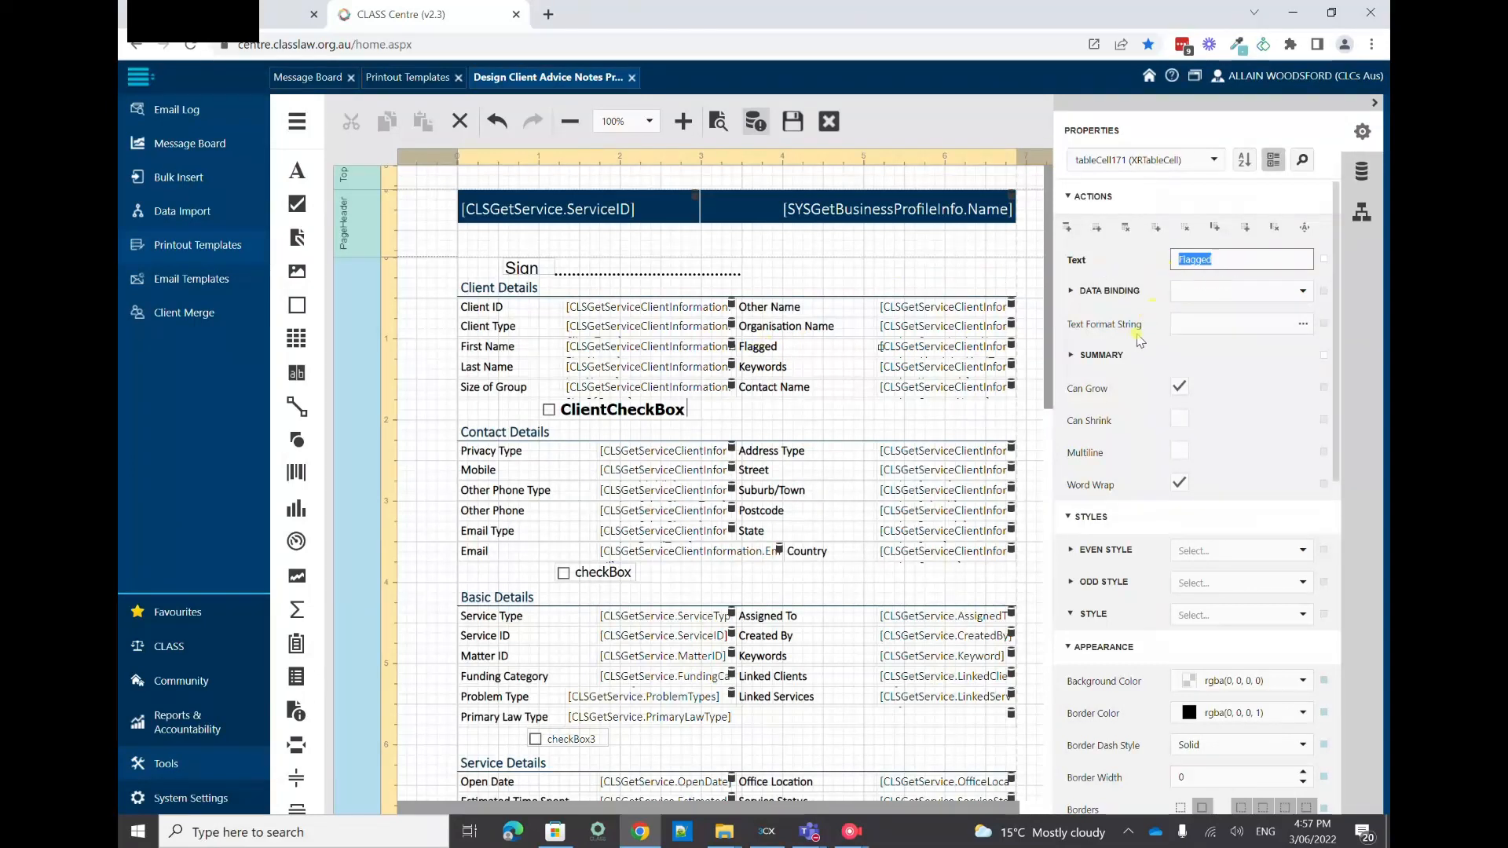
{"action": "type", "text": "ATSI Status"}
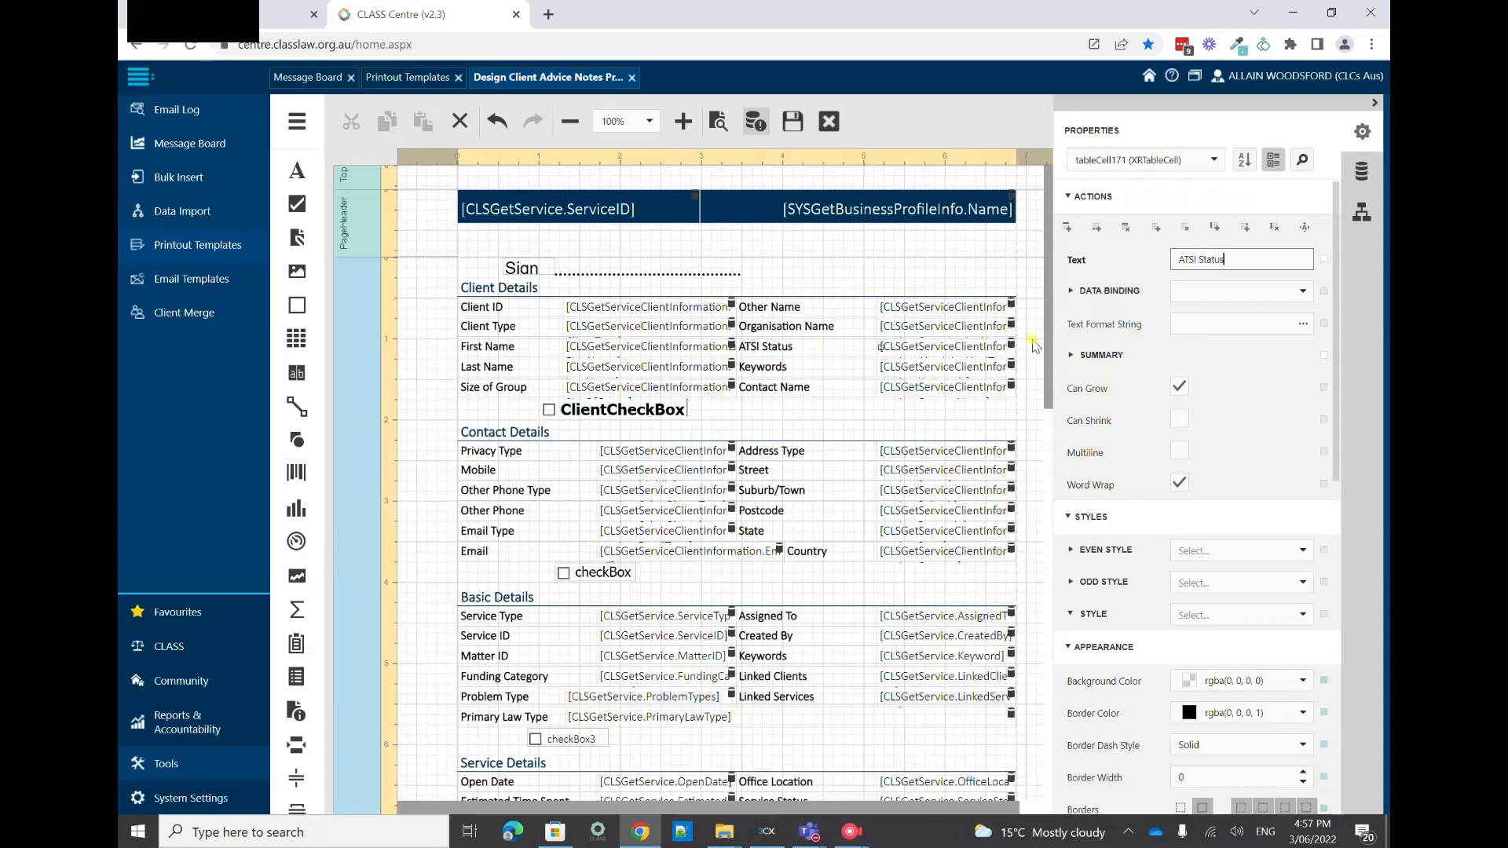
{"action": "left_click", "coordinate": [972, 351]}
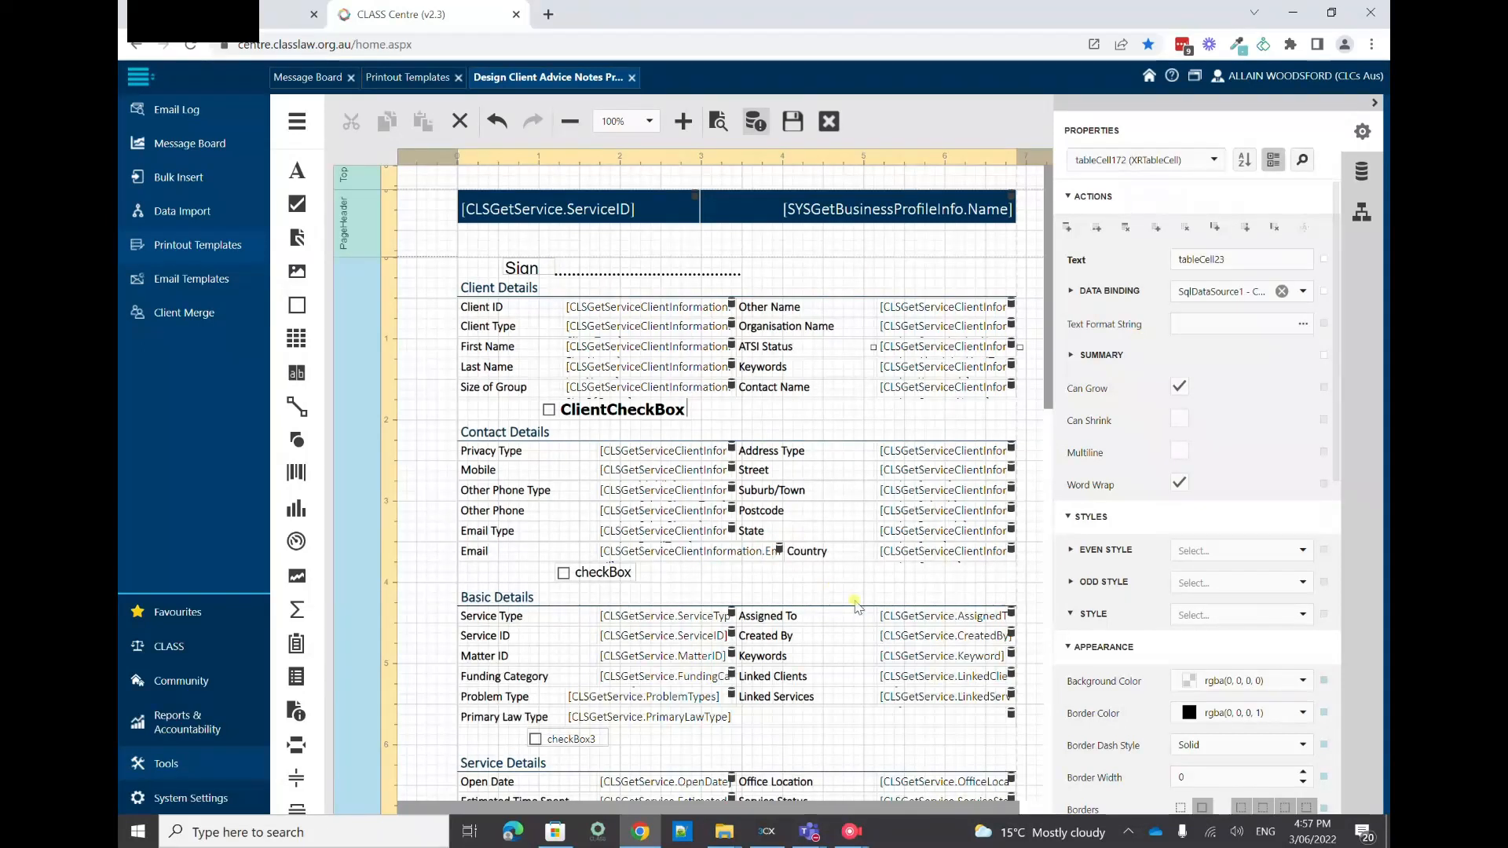